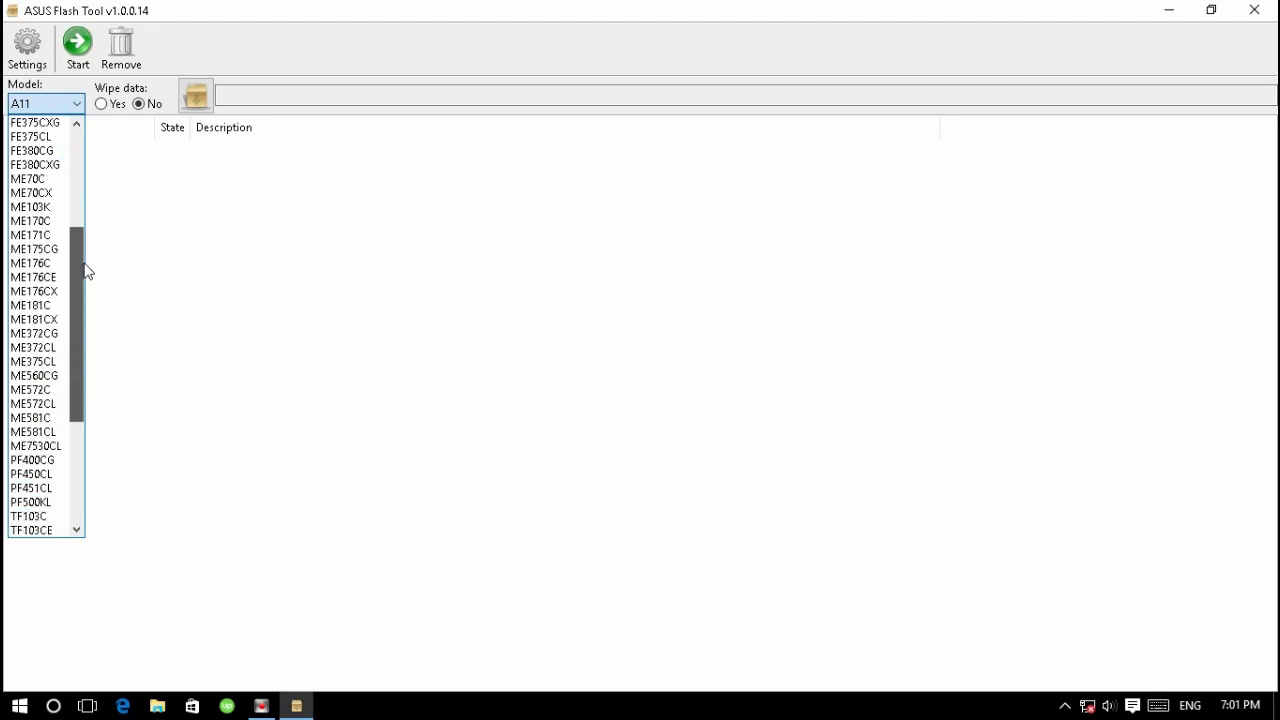
Set the device model to ZC451CG and turn on data wiping
{"action": "left_click_drag", "start_coordinate": [78, 455], "coordinate": [72, 462]}
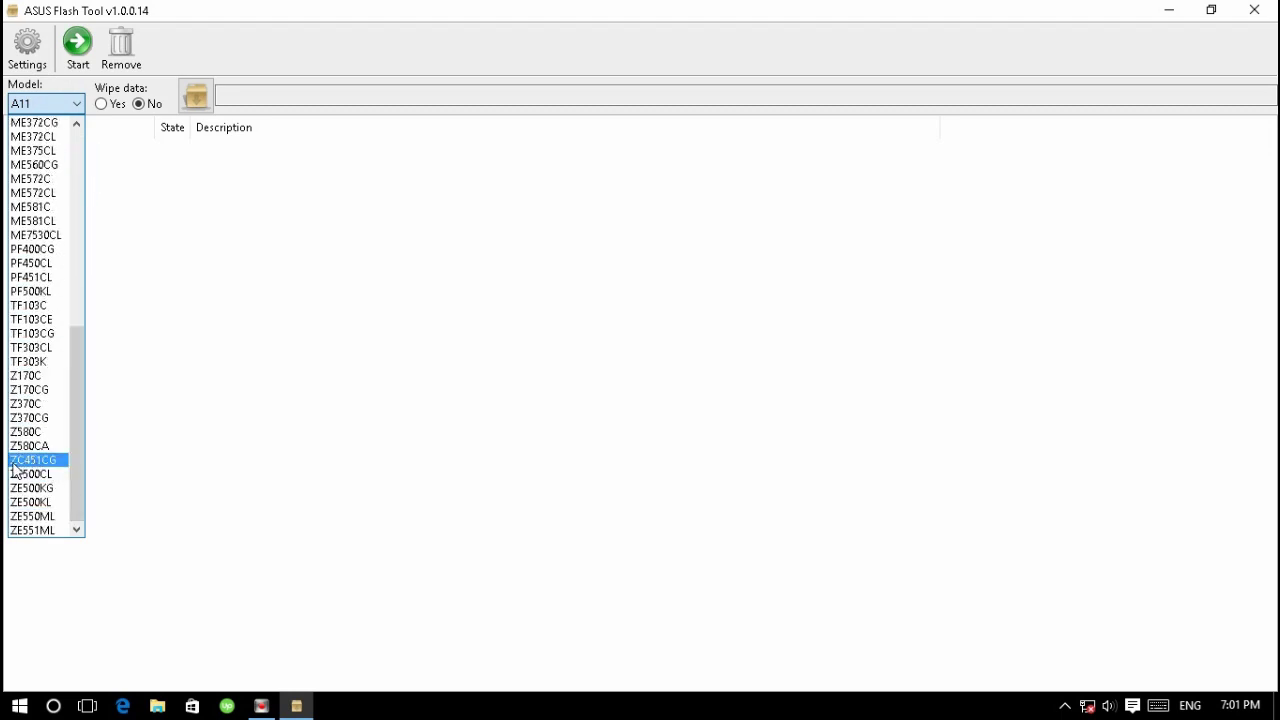
{"action": "left_click", "coordinate": [30, 460]}
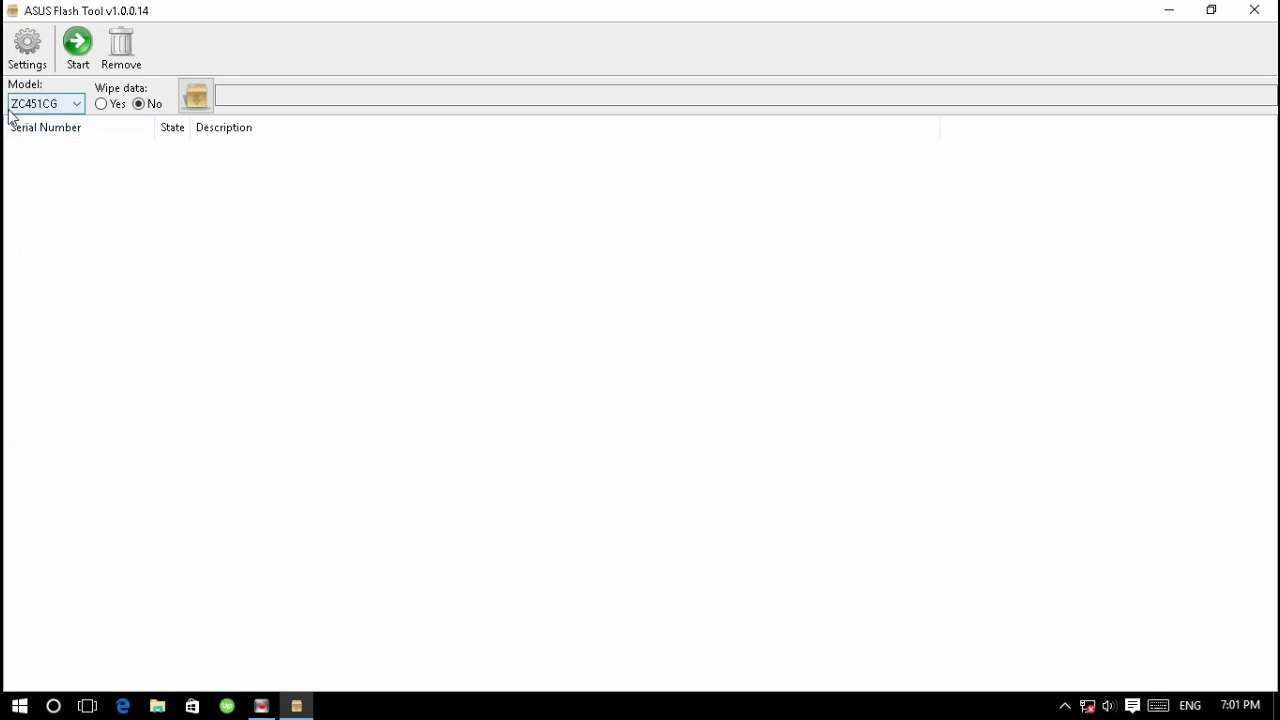
{"action": "left_click", "coordinate": [100, 105]}
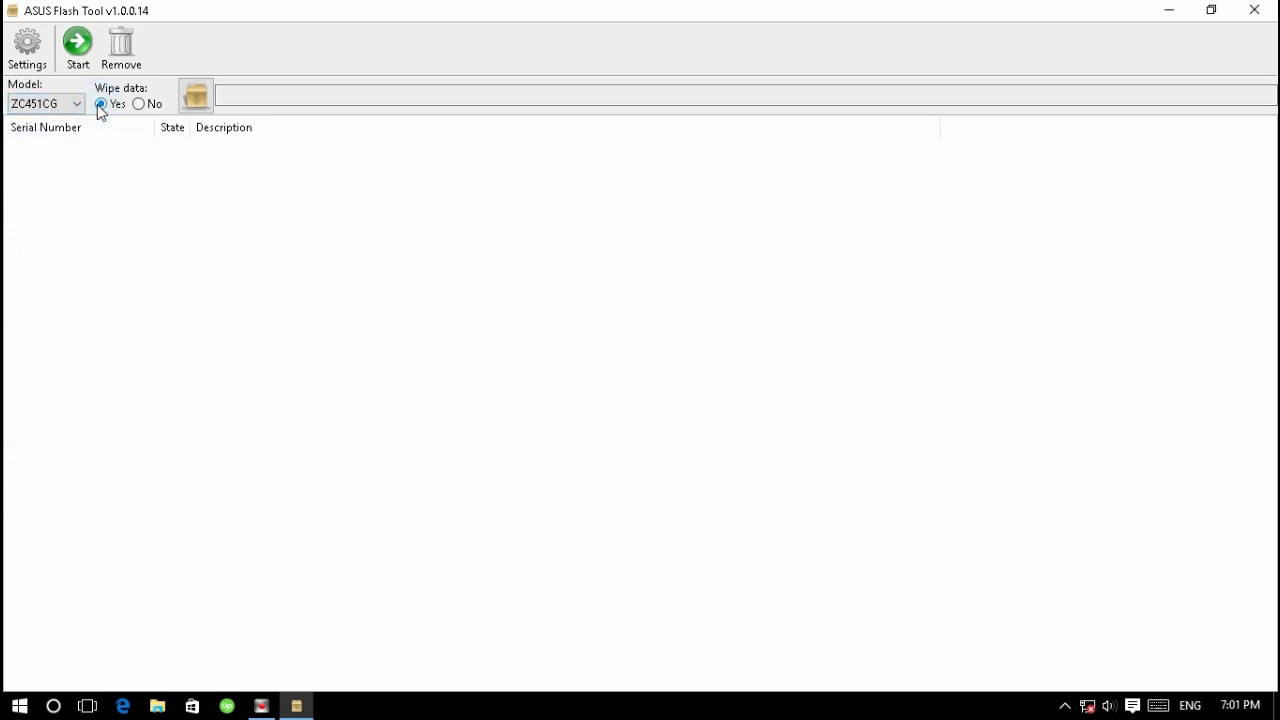
{"action": "left_click", "coordinate": [196, 98]}
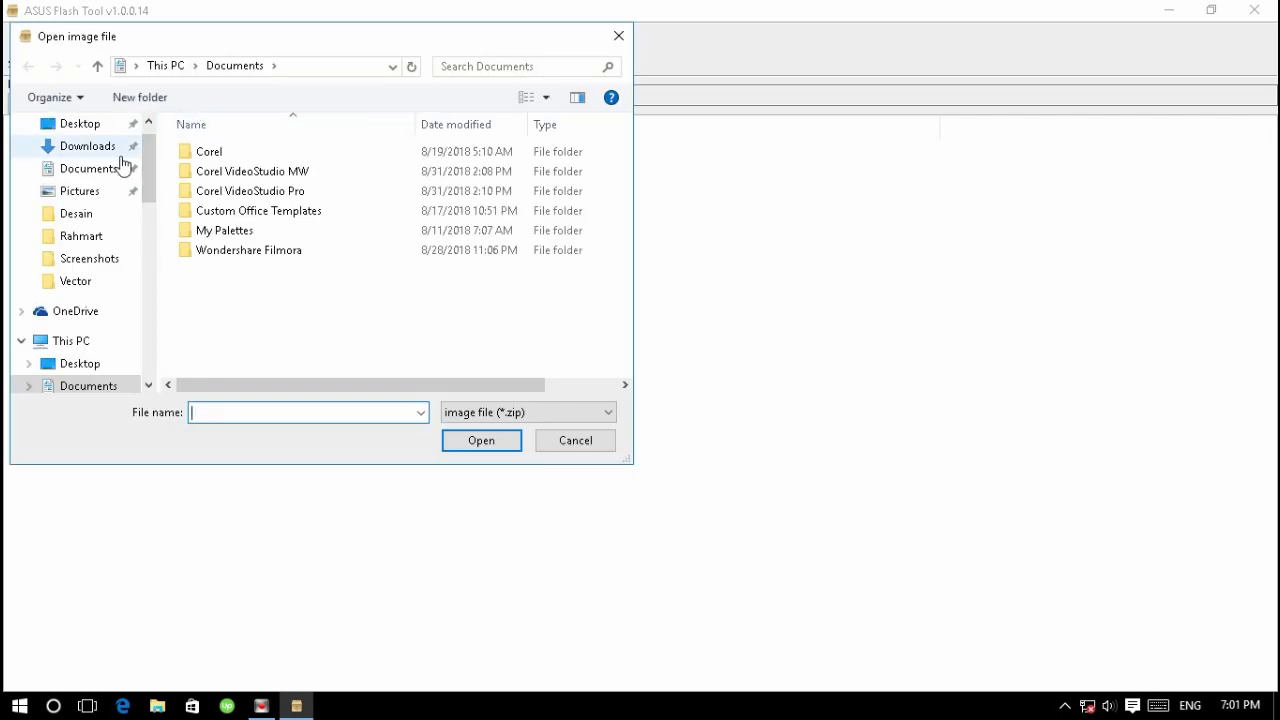
{"action": "left_click", "coordinate": [79, 153]}
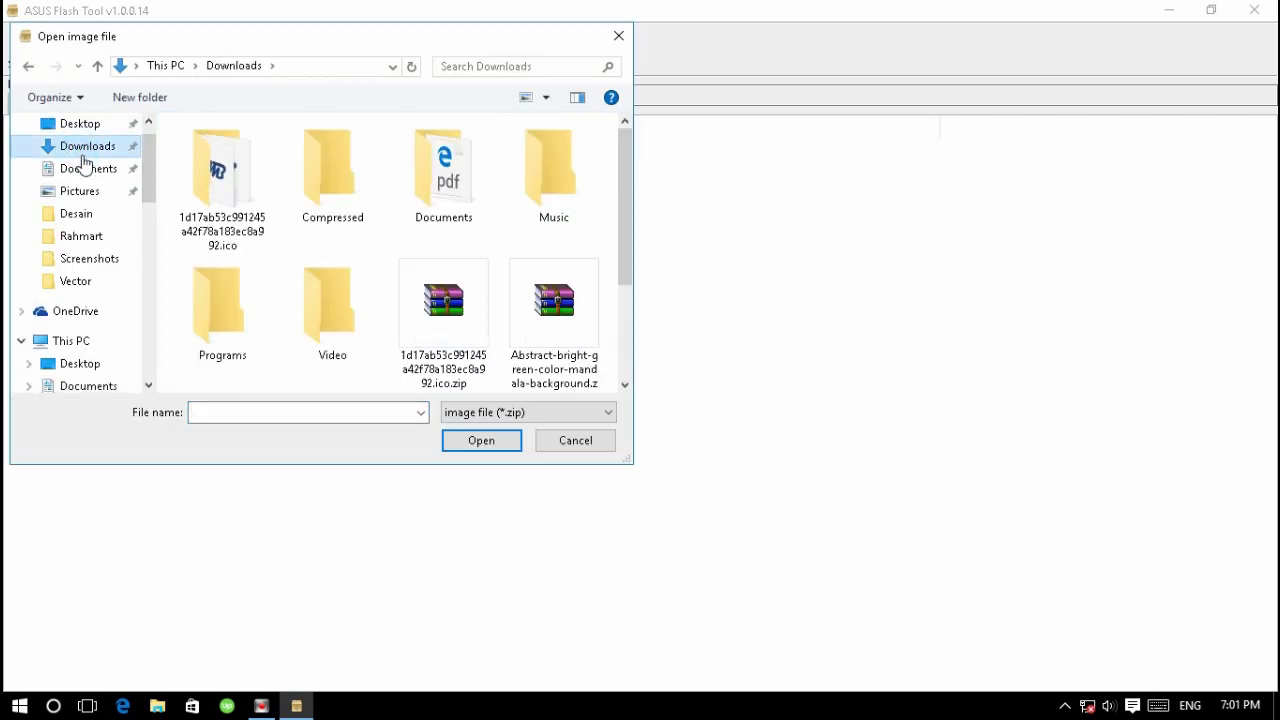
{"action": "double_click", "coordinate": [353, 189]}
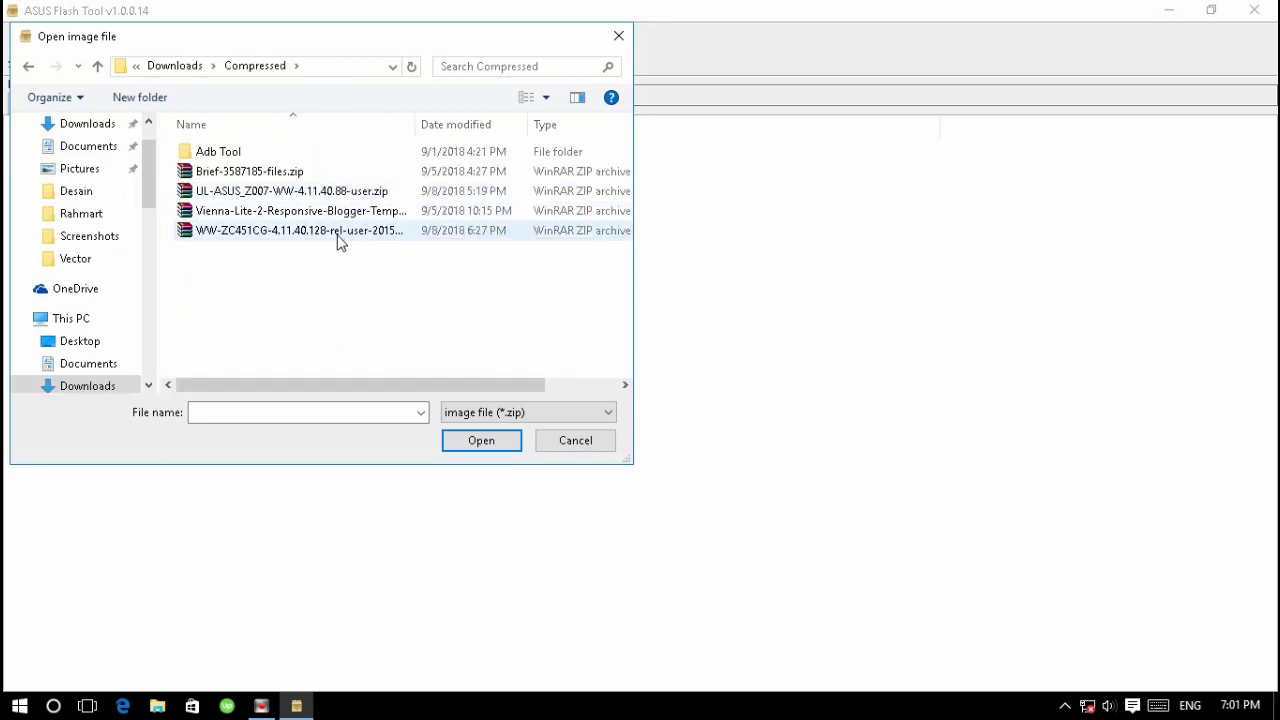
{"action": "left_click", "coordinate": [338, 236]}
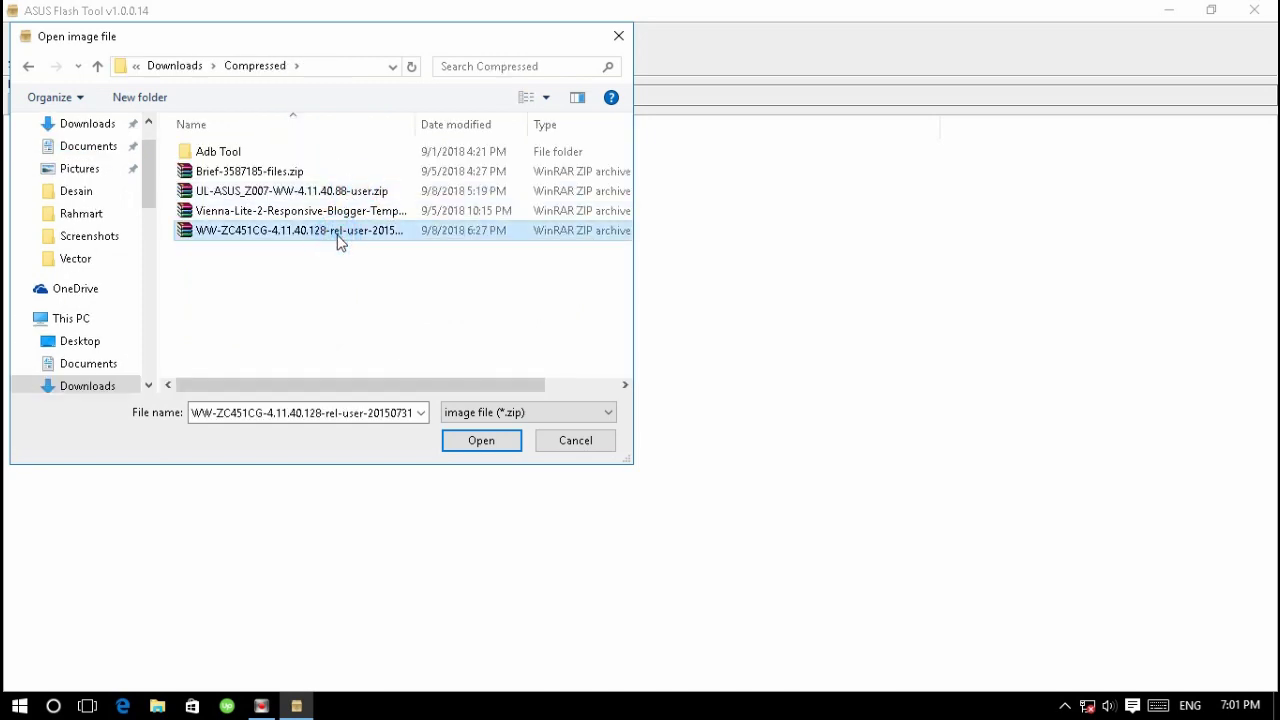
{"action": "left_click", "coordinate": [467, 450]}
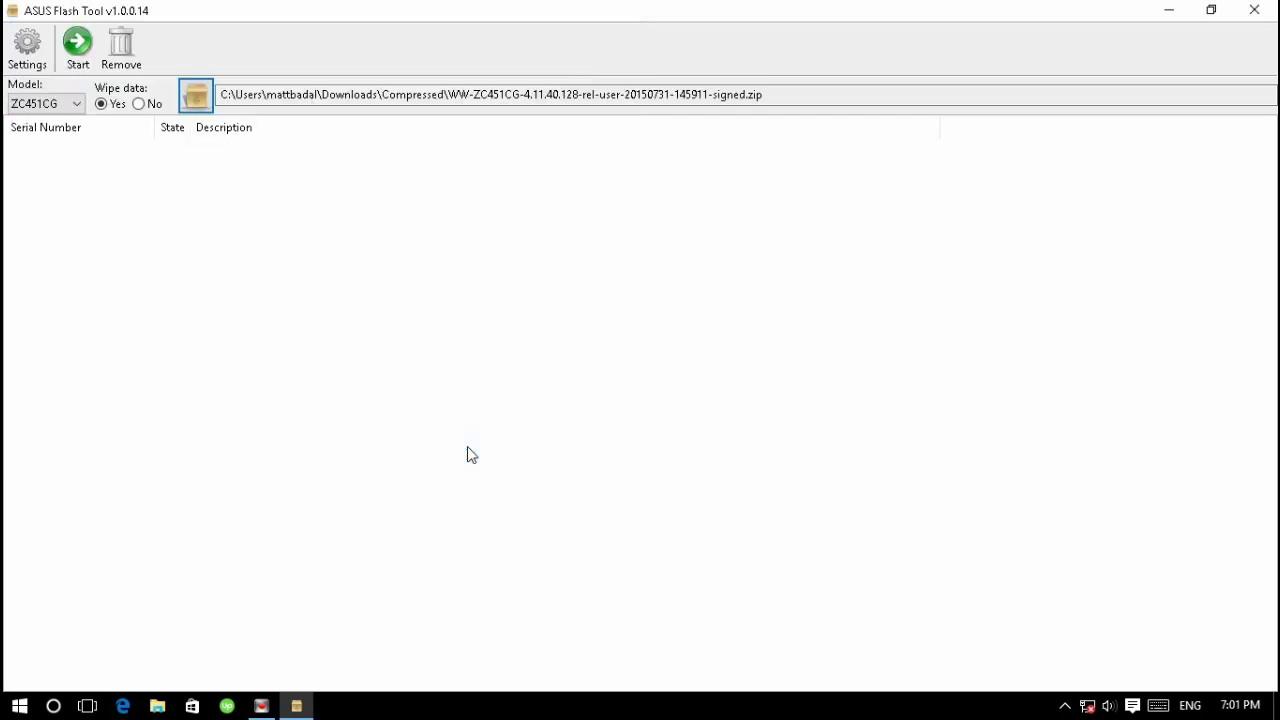
Reopen the image file browser and open the WW-ZC451CG firmware zip in WinRAR from there
{"action": "left_click", "coordinate": [196, 106]}
{"action": "left_click", "coordinate": [228, 230]}
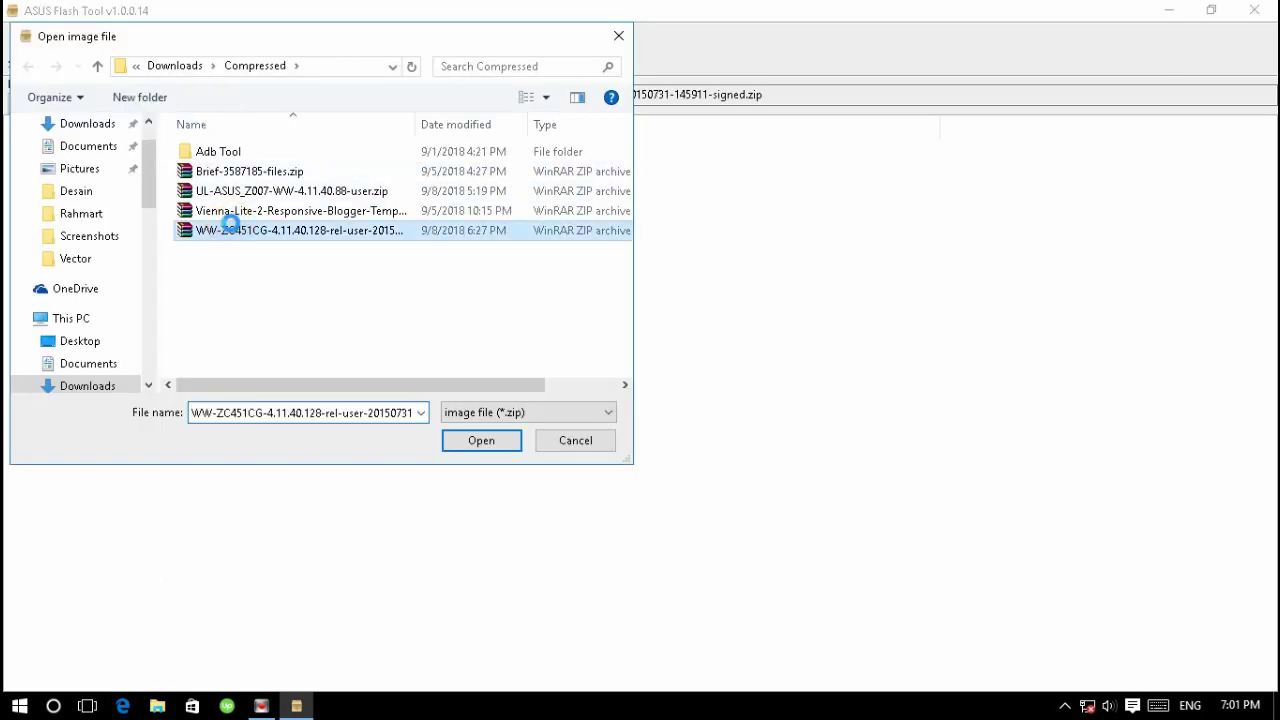
{"action": "right_click", "coordinate": [230, 222]}
{"action": "left_click", "coordinate": [271, 286]}
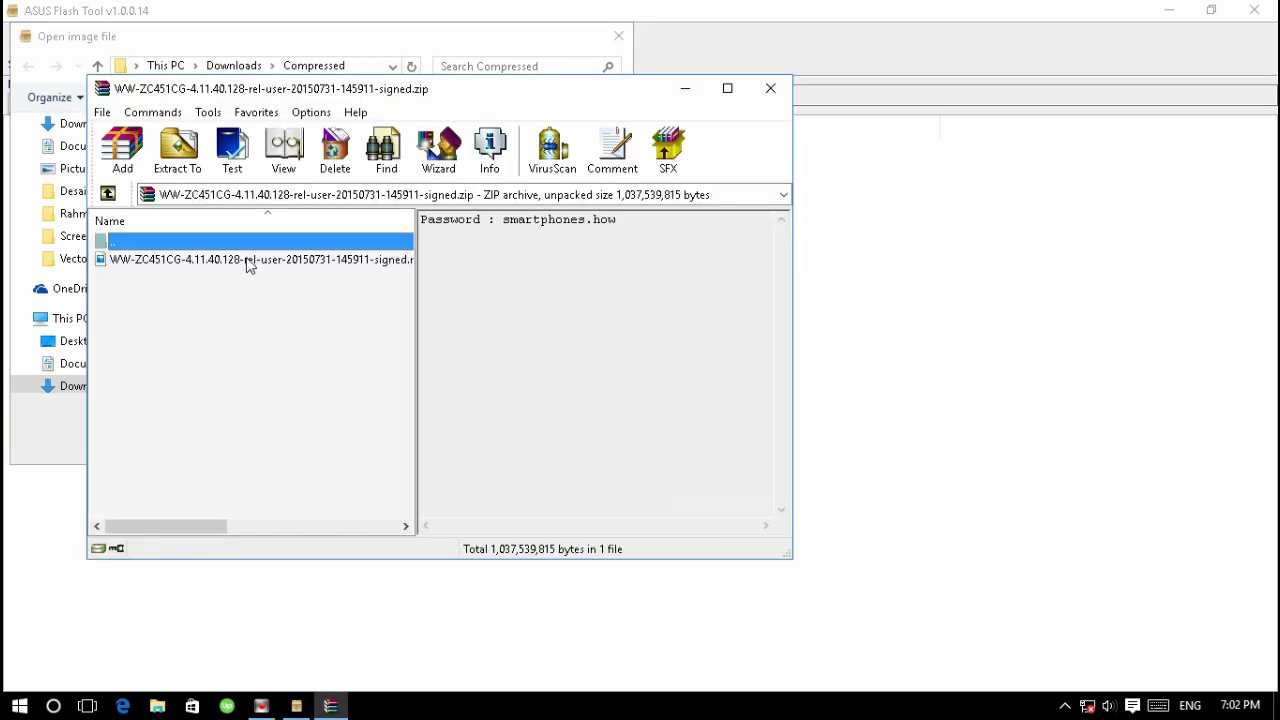
Copy the archive password from the firmware archive's comment
{"action": "left_click_drag", "start_coordinate": [213, 527], "coordinate": [283, 528]}
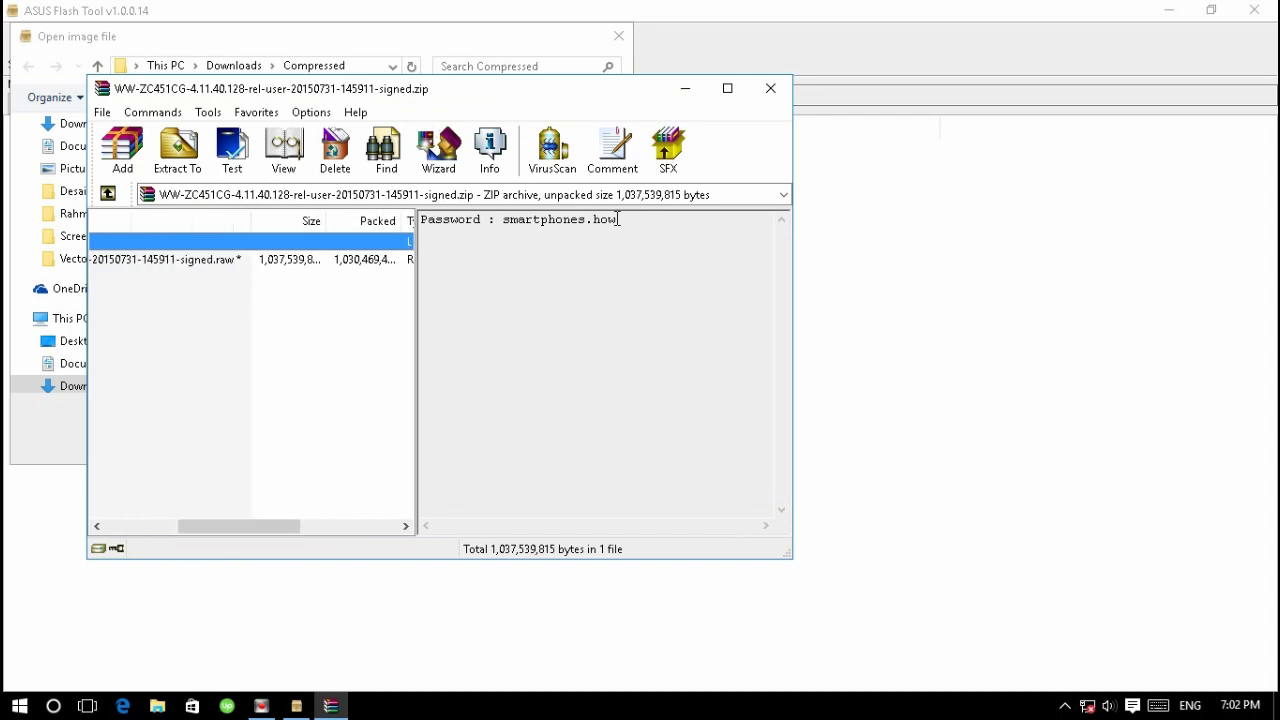
{"action": "left_click_drag", "start_coordinate": [618, 219], "coordinate": [540, 222]}
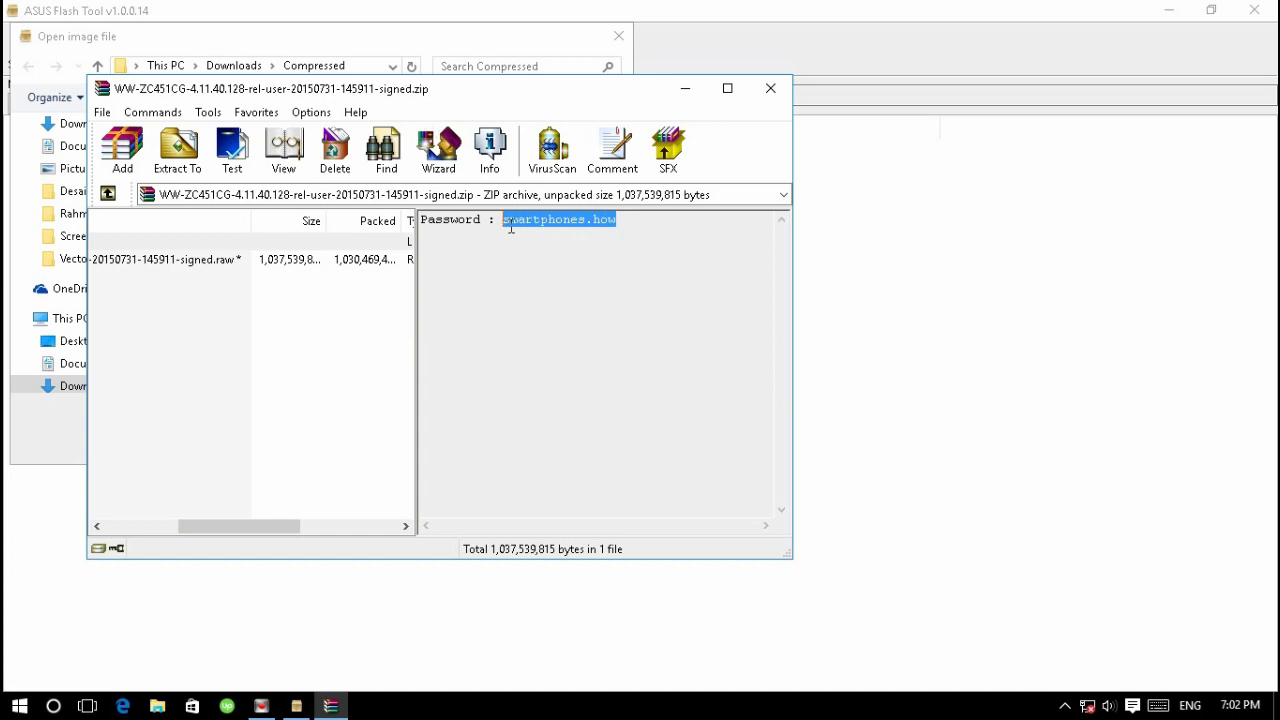
{"action": "right_click", "coordinate": [514, 220]}
{"action": "left_click", "coordinate": [558, 277]}
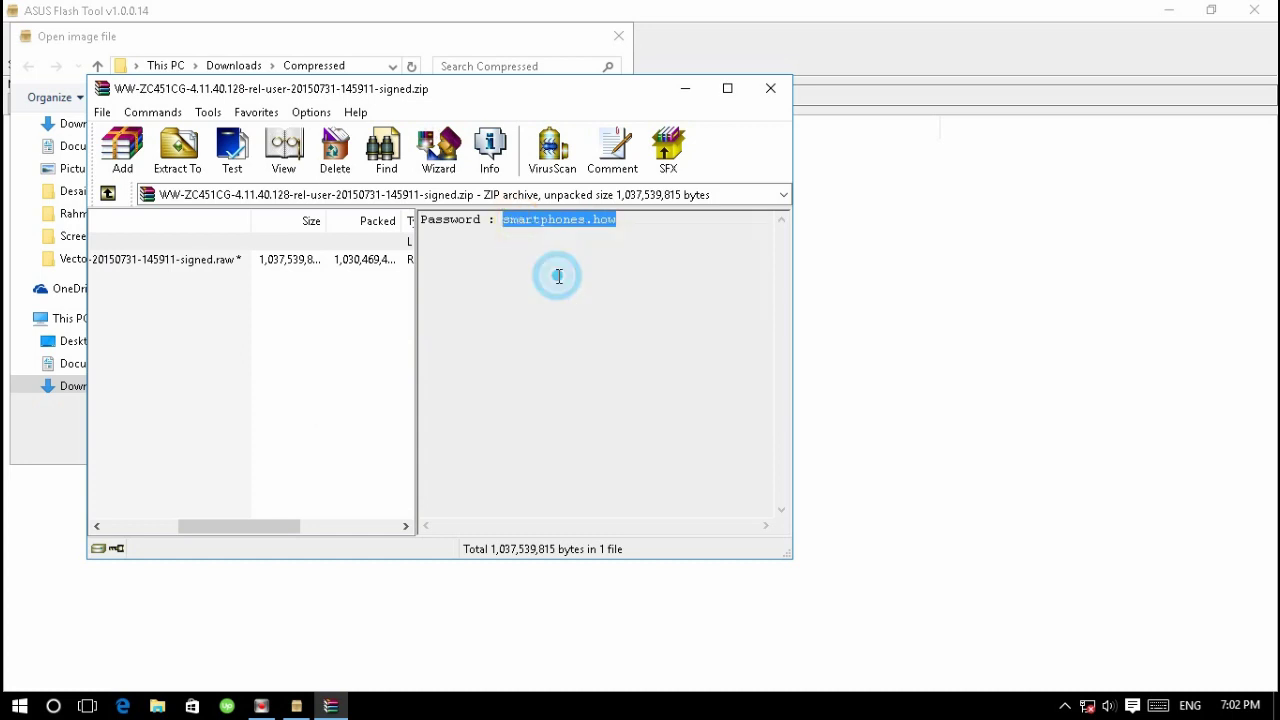
{"action": "right_click", "coordinate": [210, 266]}
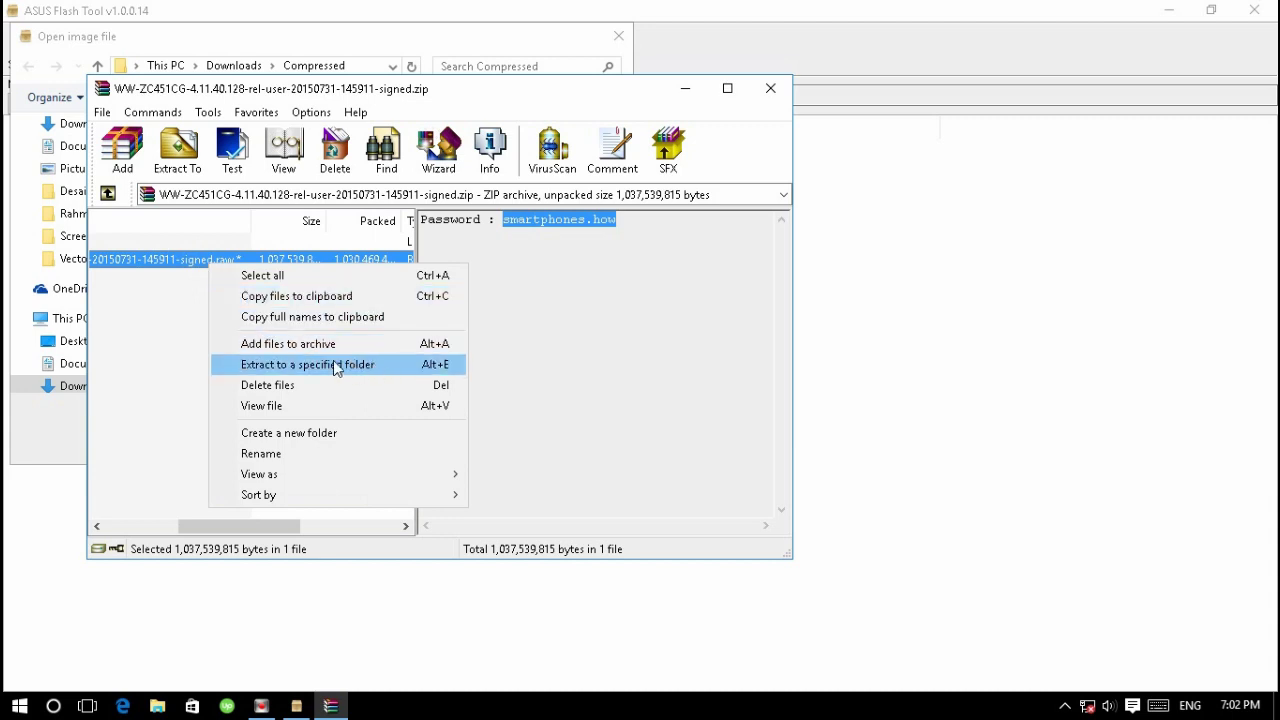
{"action": "left_click", "coordinate": [177, 270]}
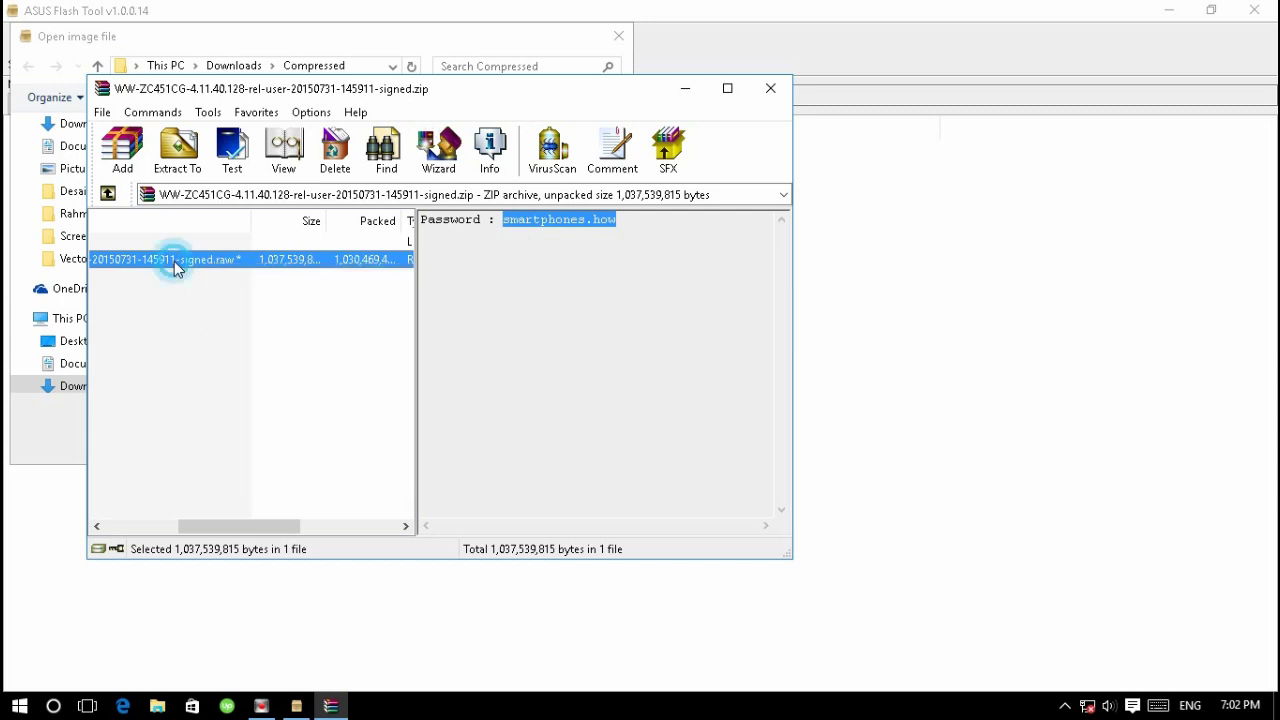
{"action": "left_click_drag", "start_coordinate": [171, 263], "coordinate": [831, 405]}
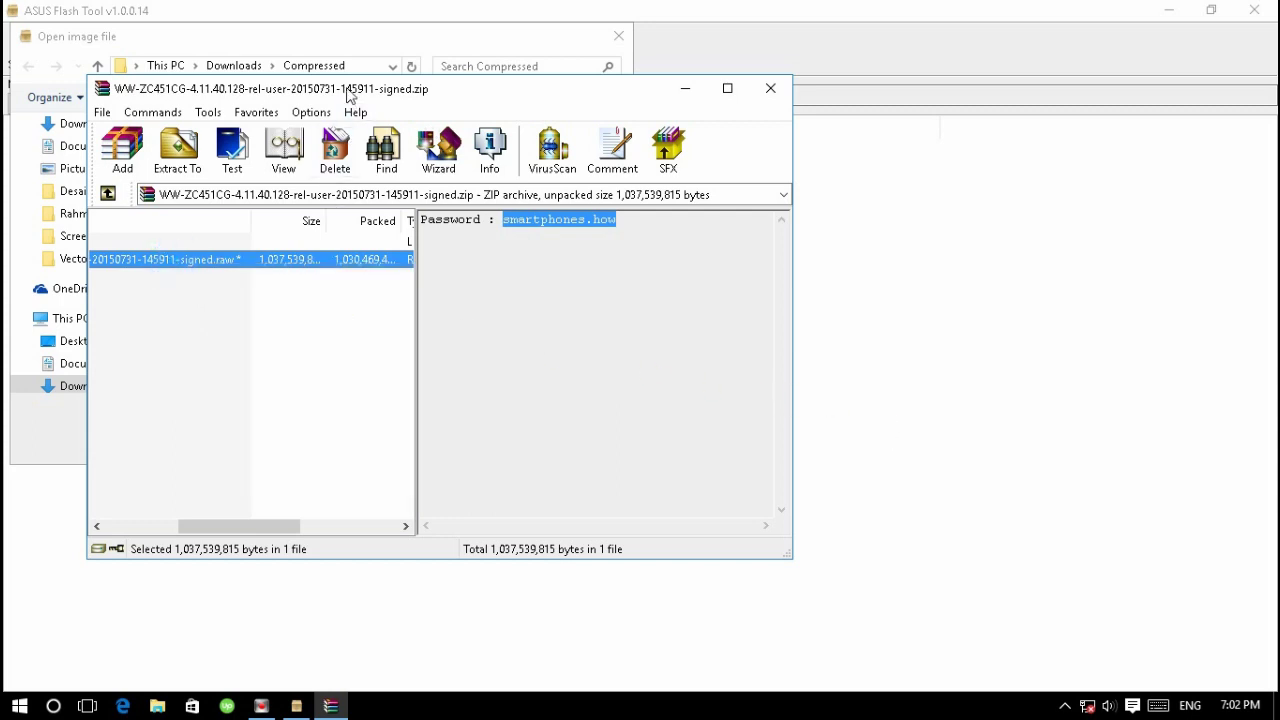
Extract the firmware .raw file from the archive into the Compressed folder, pasting the archive password
{"action": "left_click_drag", "start_coordinate": [351, 95], "coordinate": [597, 69]}
{"action": "left_click_drag", "start_coordinate": [398, 241], "coordinate": [258, 268]}
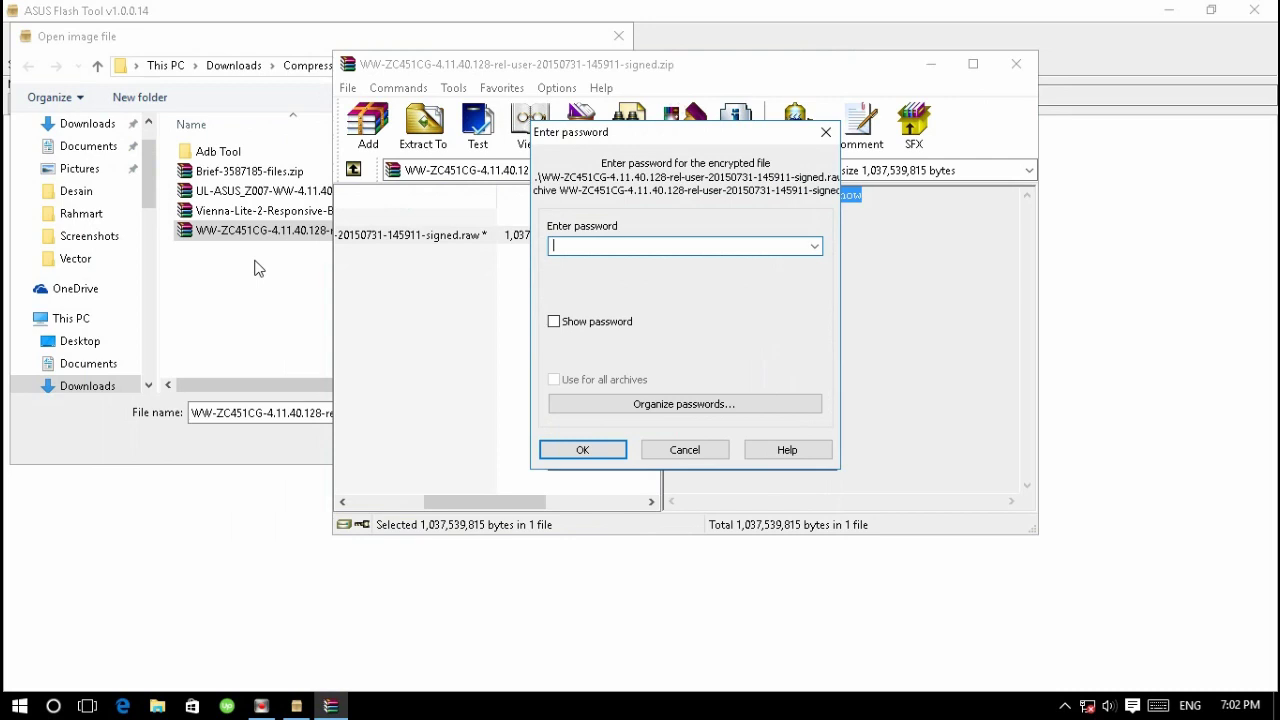
{"action": "right_click", "coordinate": [614, 250]}
{"action": "left_click", "coordinate": [670, 331]}
{"action": "left_click", "coordinate": [622, 452]}
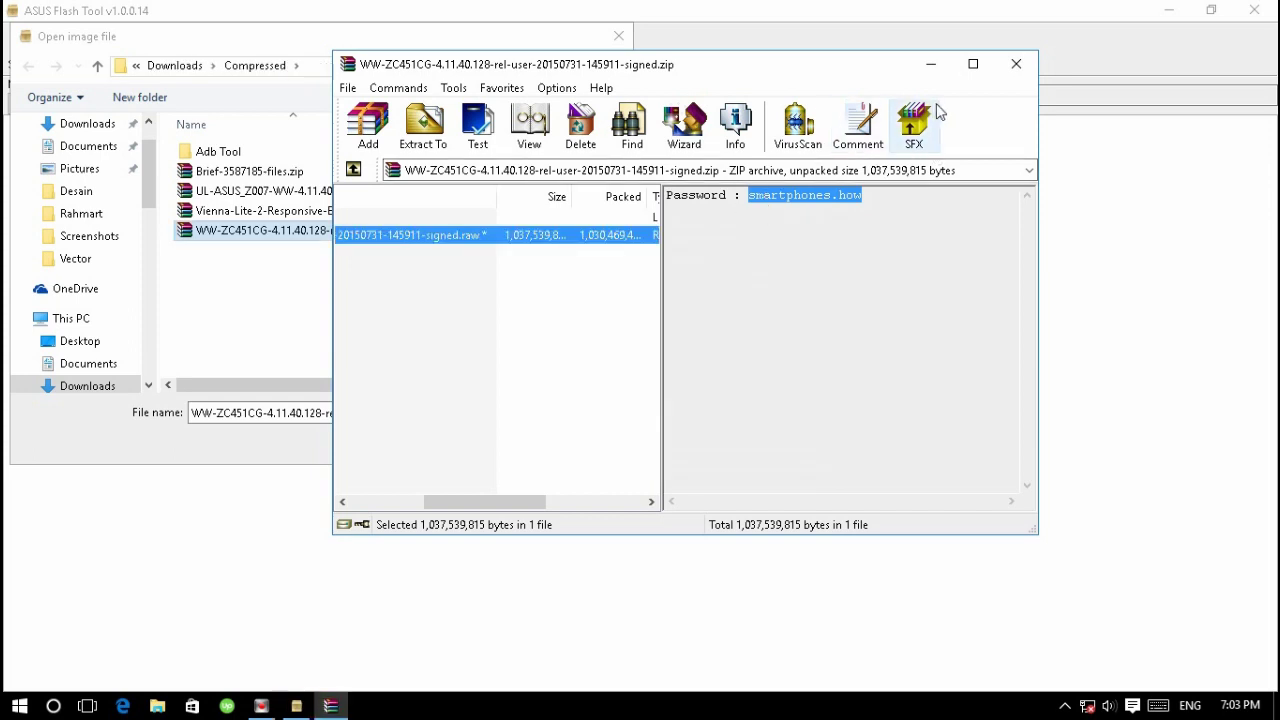
Close the archive window and leave the image file dialog without choosing a file
{"action": "left_click_drag", "start_coordinate": [470, 64], "coordinate": [650, 63]}
{"action": "left_click", "coordinate": [1197, 63]}
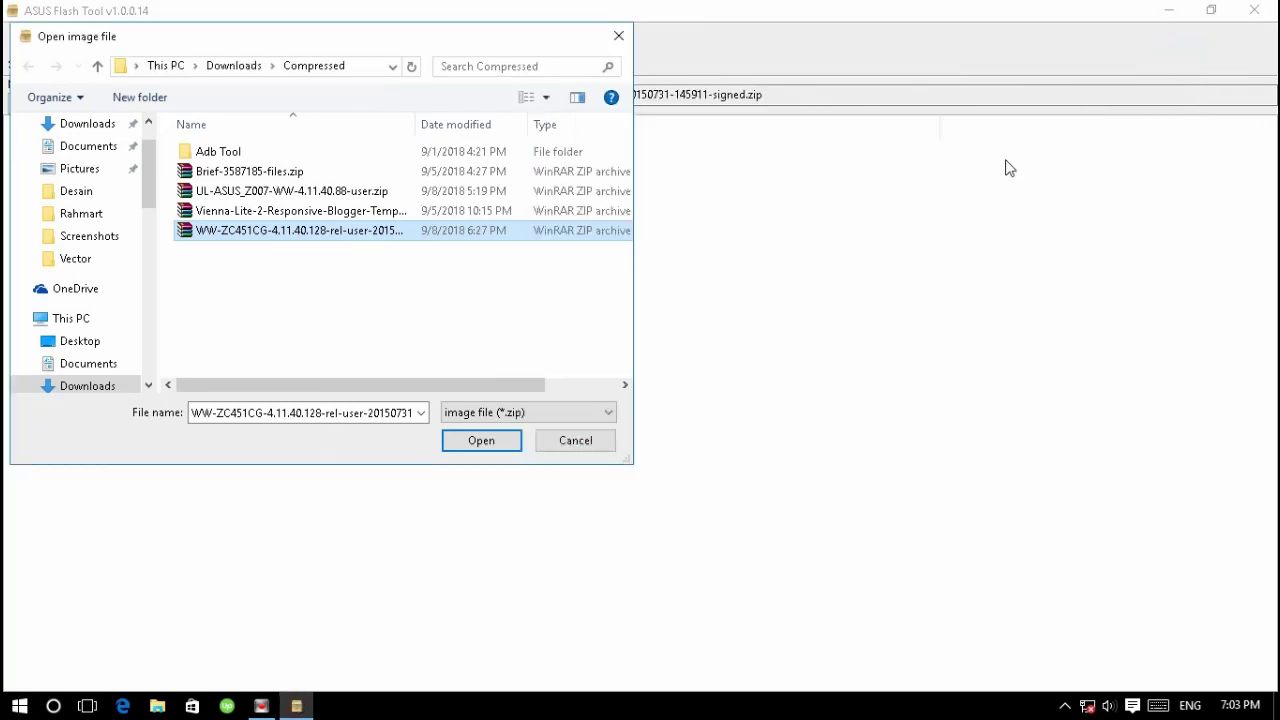
{"action": "left_click", "coordinate": [535, 413]}
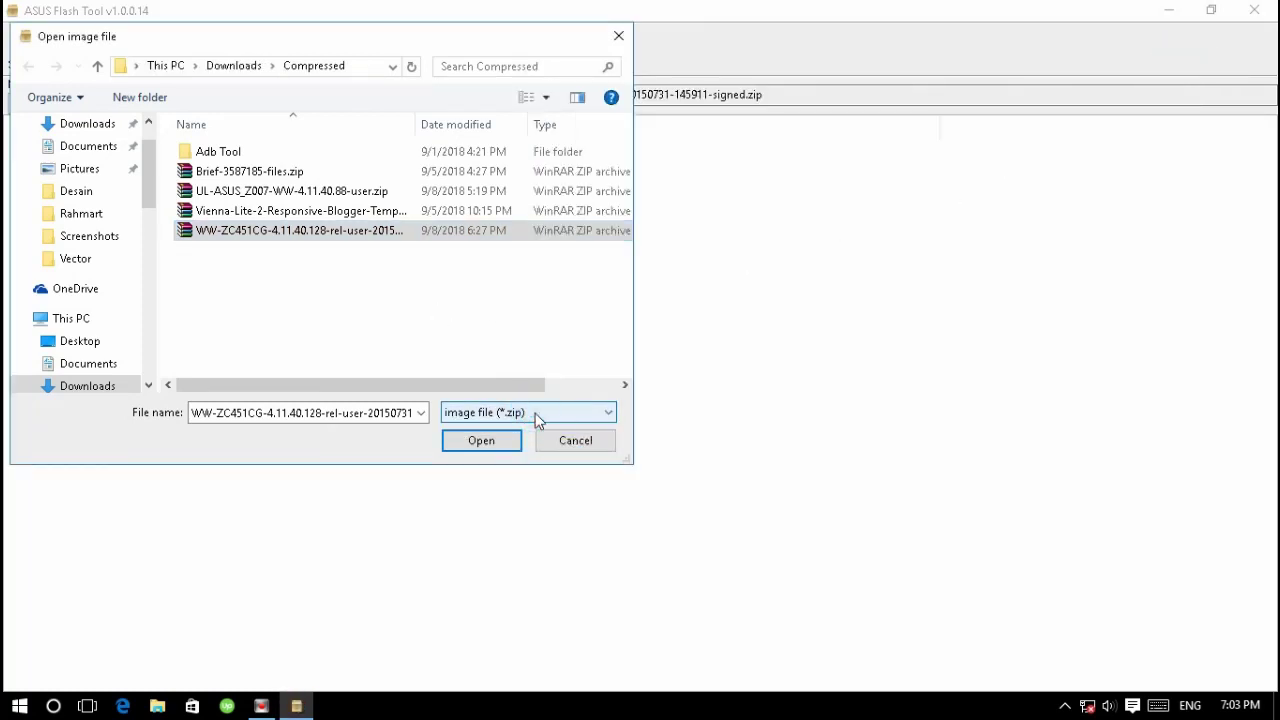
{"action": "right_click", "coordinate": [311, 282]}
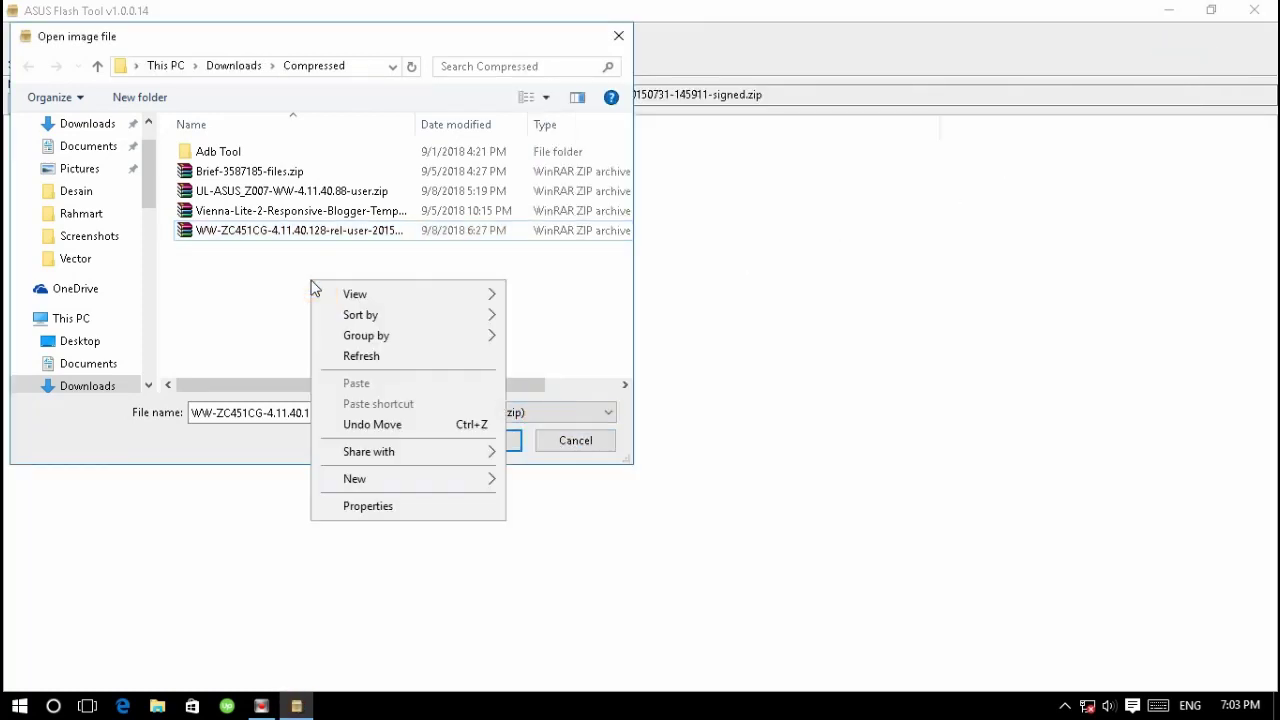
{"action": "left_click", "coordinate": [402, 356]}
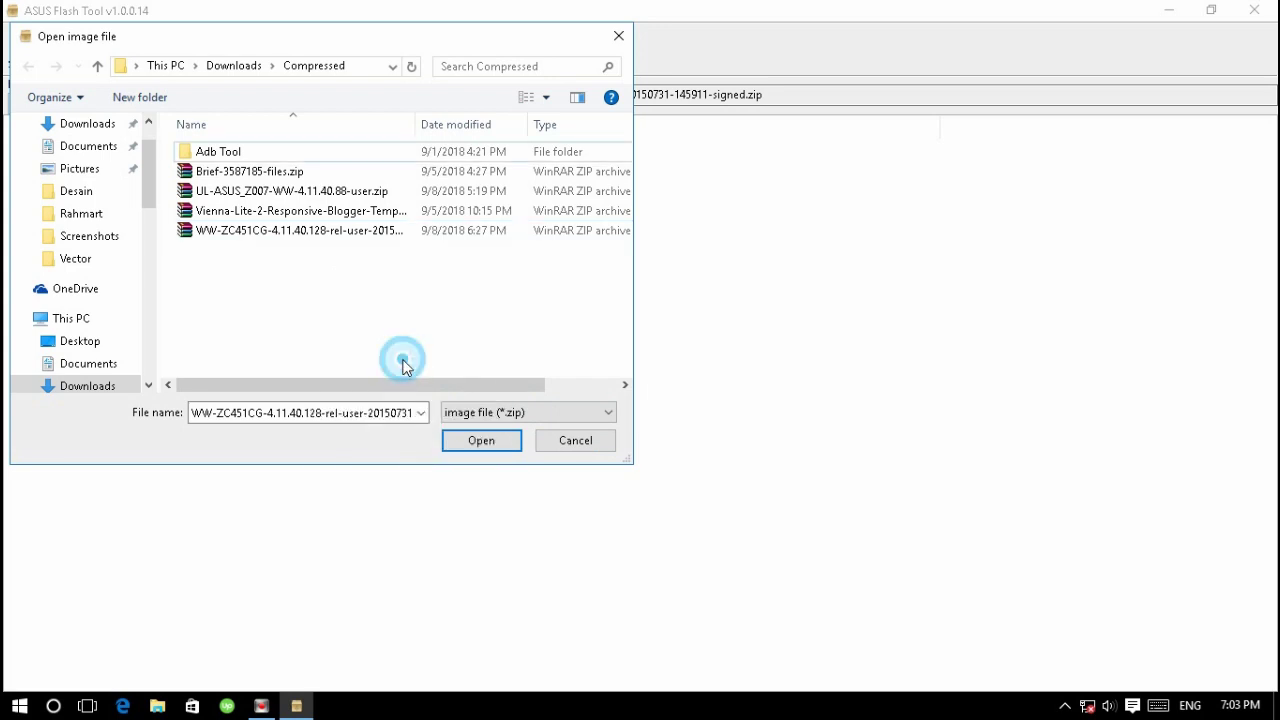
{"action": "left_click", "coordinate": [551, 441]}
Open the Downloads\Compressed folder in File Explorer and fit the Name column to the full file names
{"action": "left_click", "coordinate": [157, 706]}
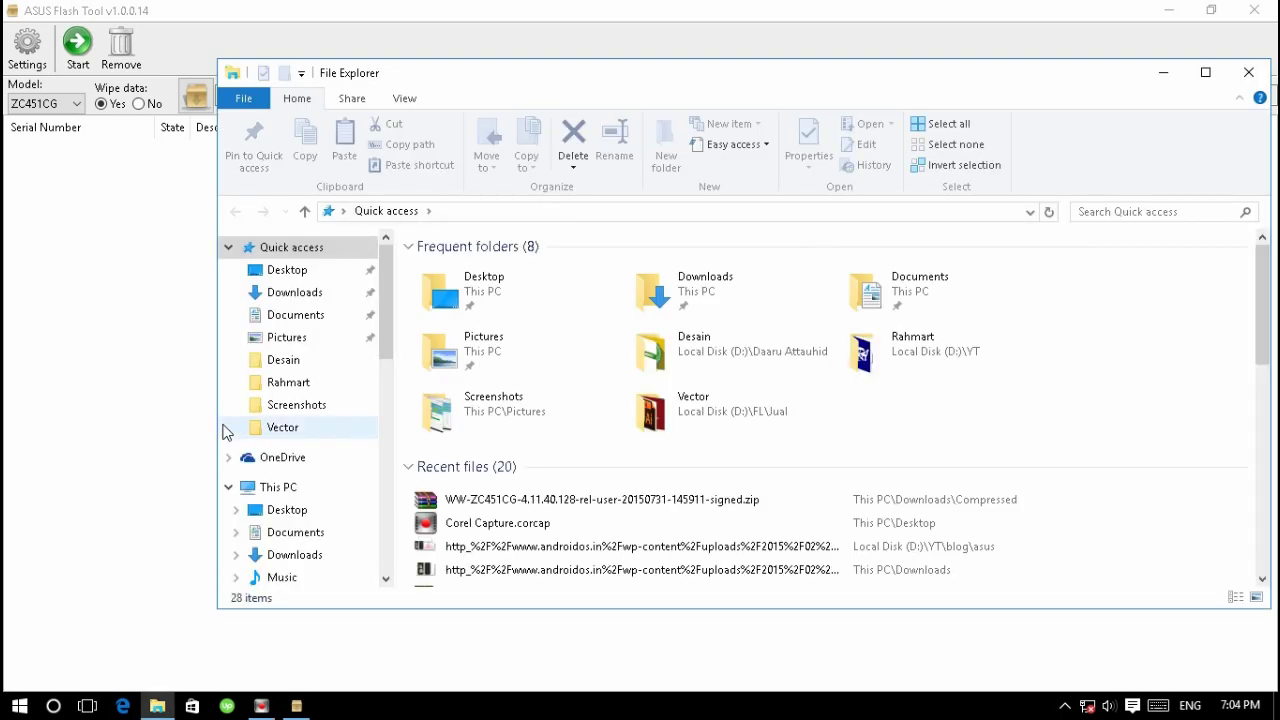
{"action": "left_click", "coordinate": [318, 296]}
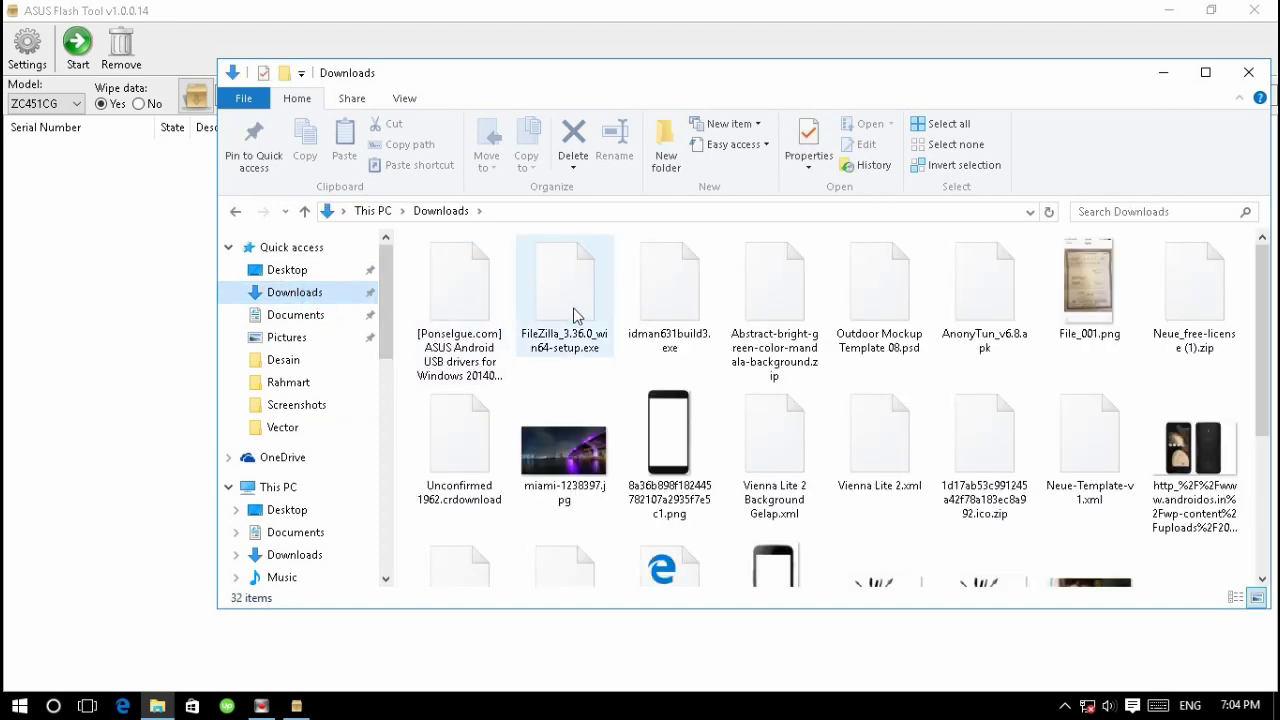
{"action": "scroll", "coordinate": [840, 510], "scroll_direction": "down", "scroll_amount": 3}
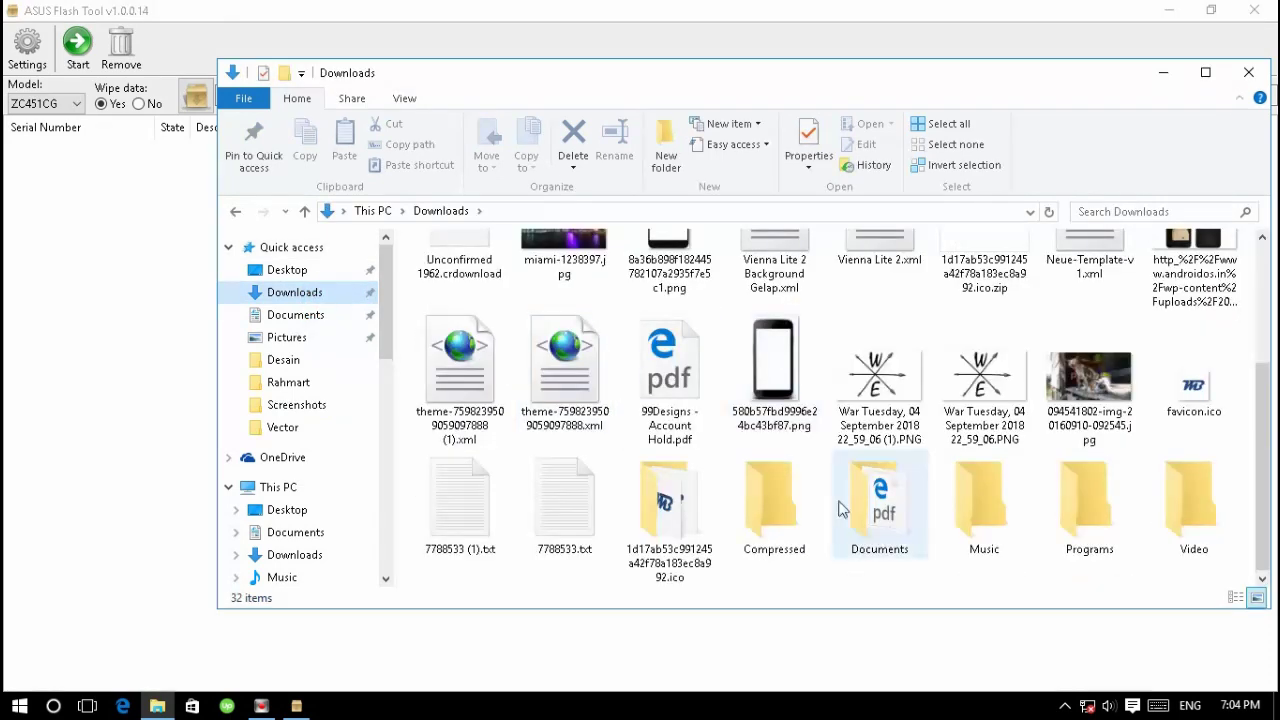
{"action": "double_click", "coordinate": [784, 541]}
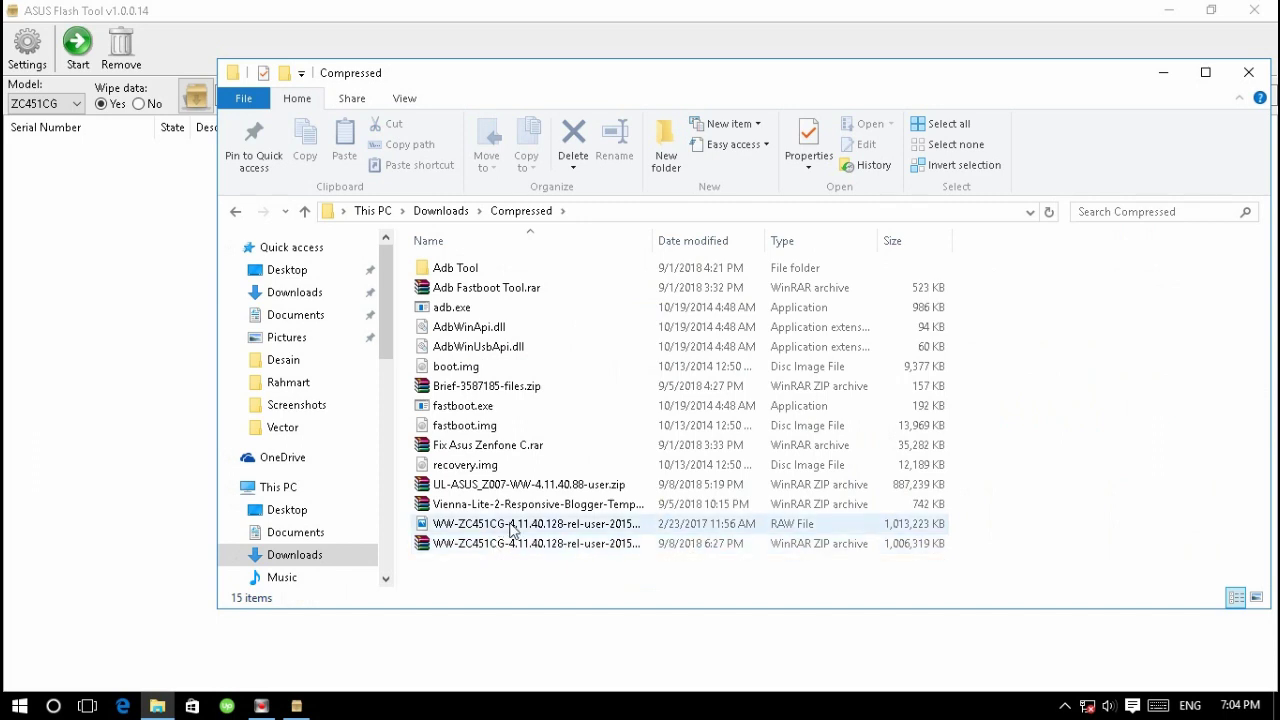
{"action": "left_click", "coordinate": [647, 240]}
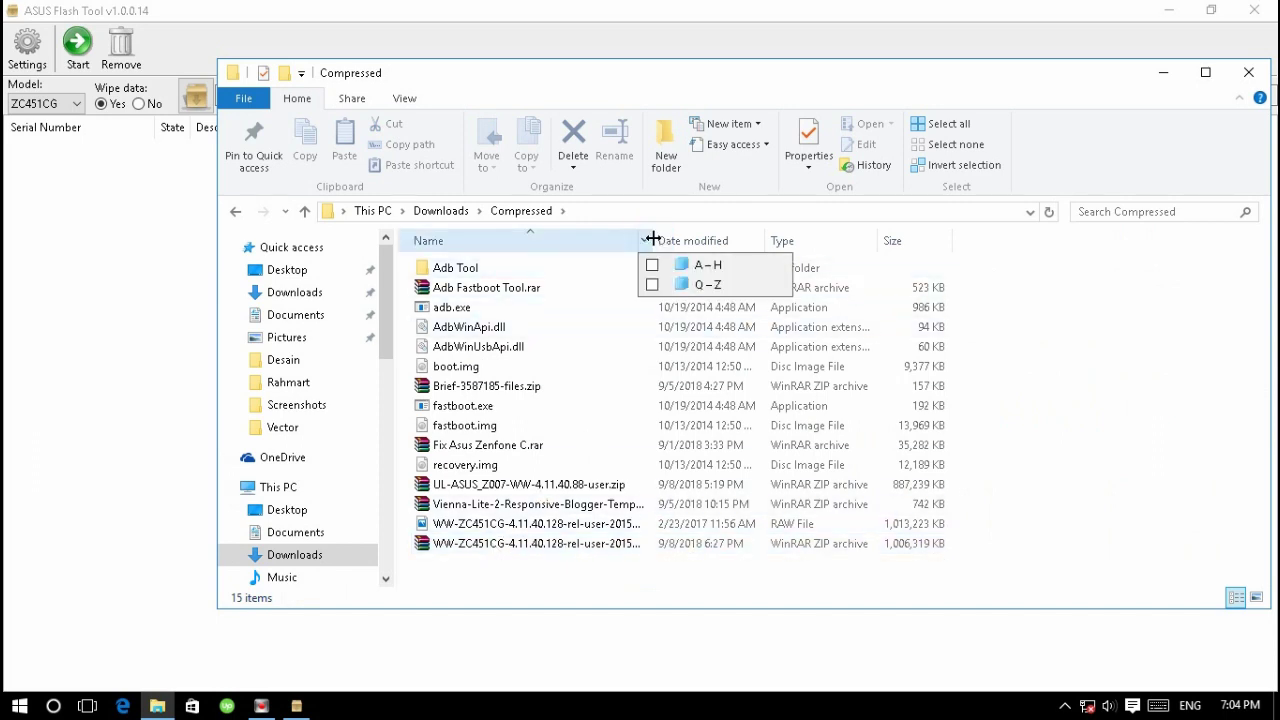
{"action": "left_click", "coordinate": [652, 240]}
{"action": "double_click", "coordinate": [652, 238]}
{"action": "left_click", "coordinate": [665, 524]}
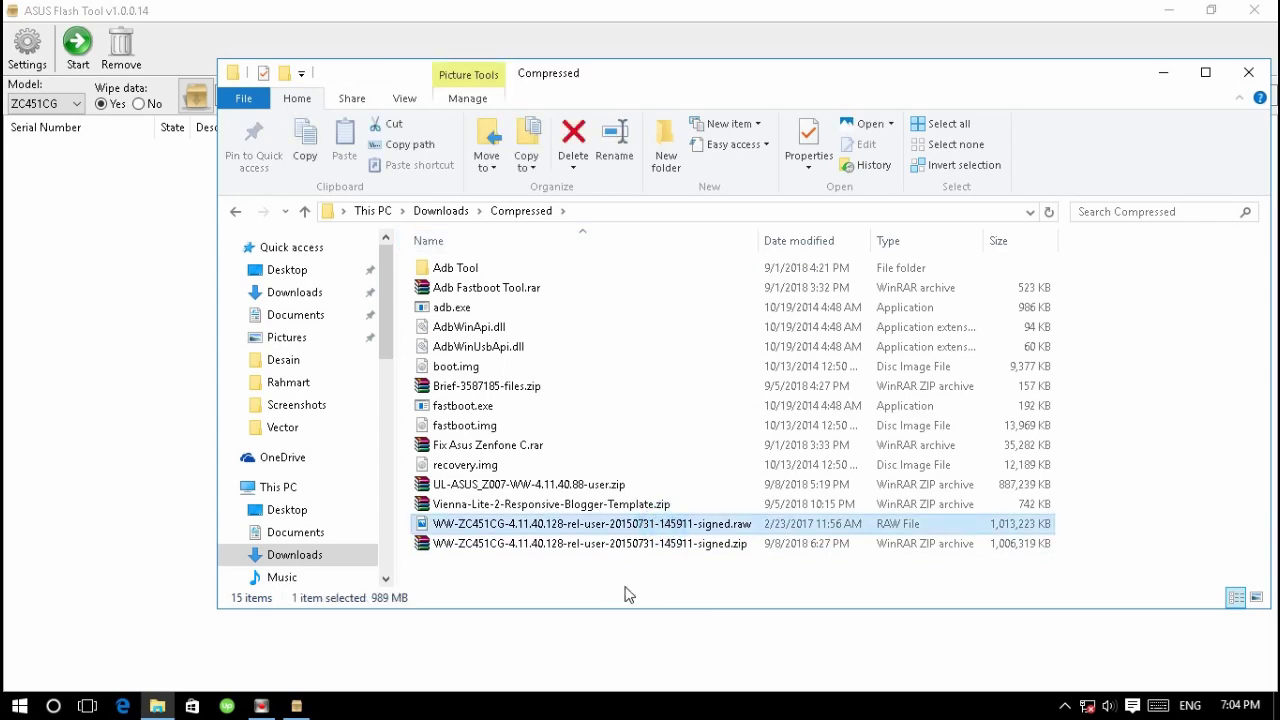
{"action": "right_click", "coordinate": [666, 527]}
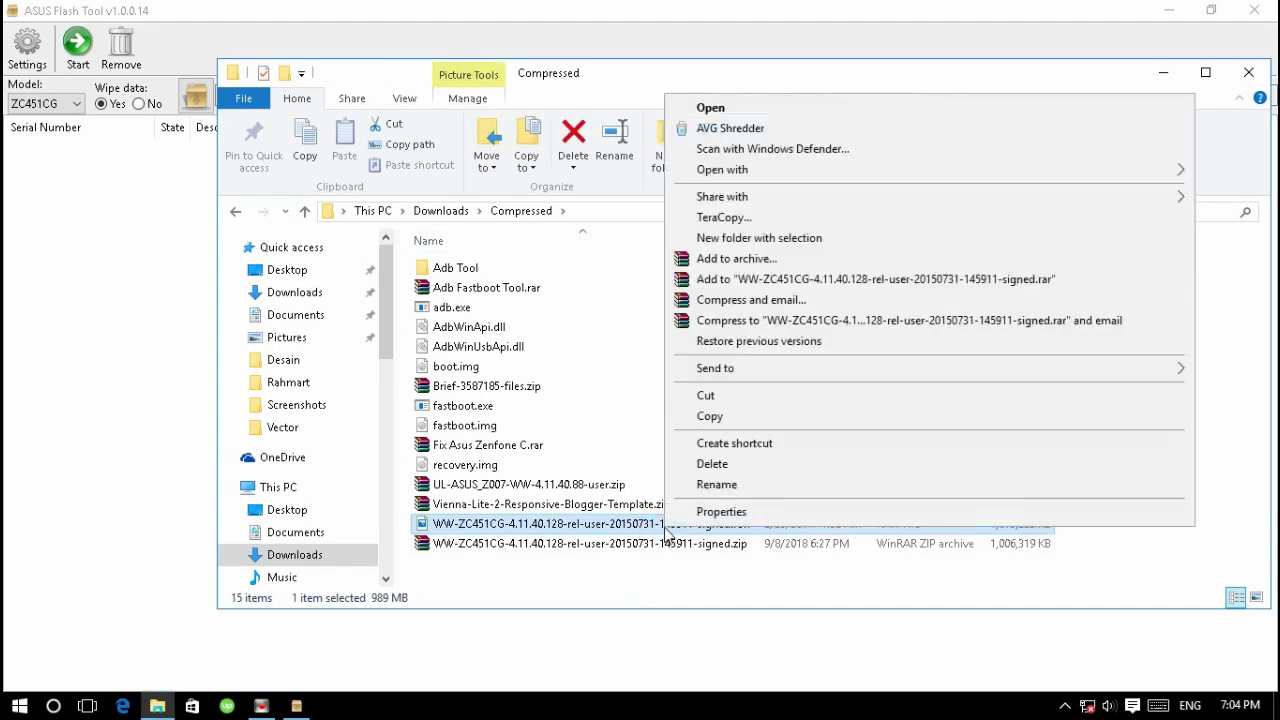
{"action": "left_click", "coordinate": [674, 578]}
{"action": "left_click", "coordinate": [677, 548]}
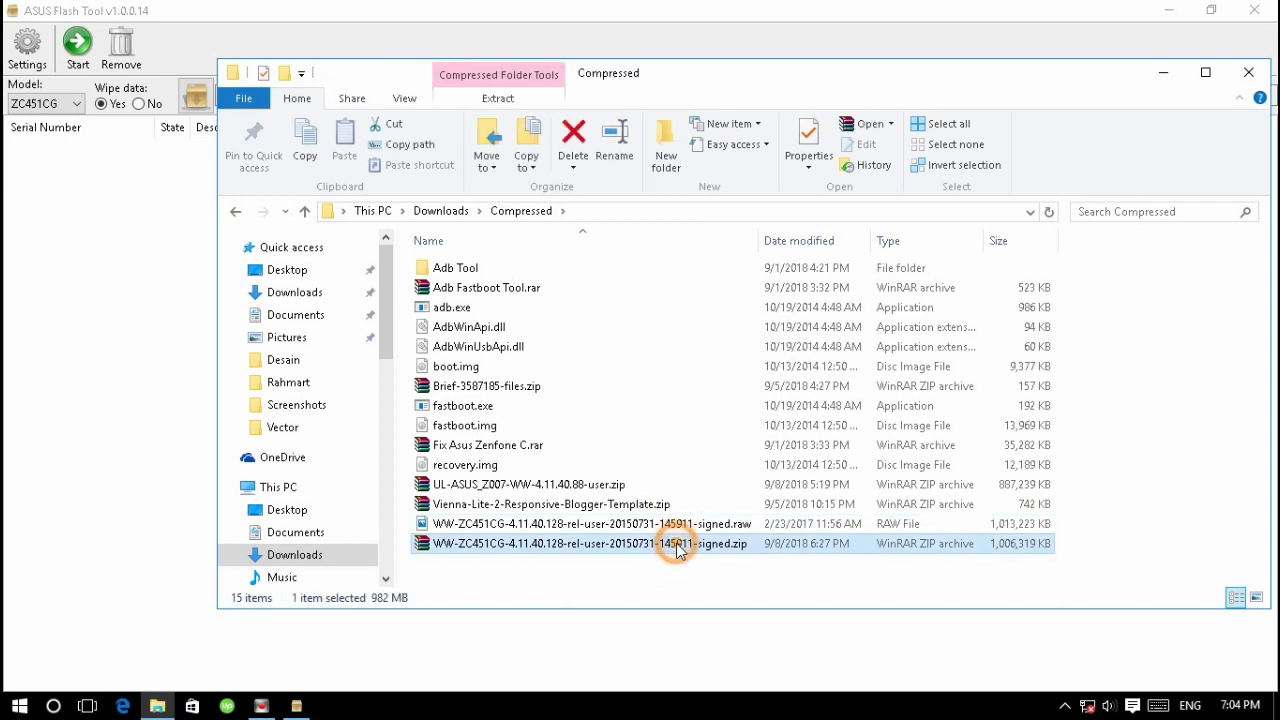
{"action": "right_click", "coordinate": [677, 548]}
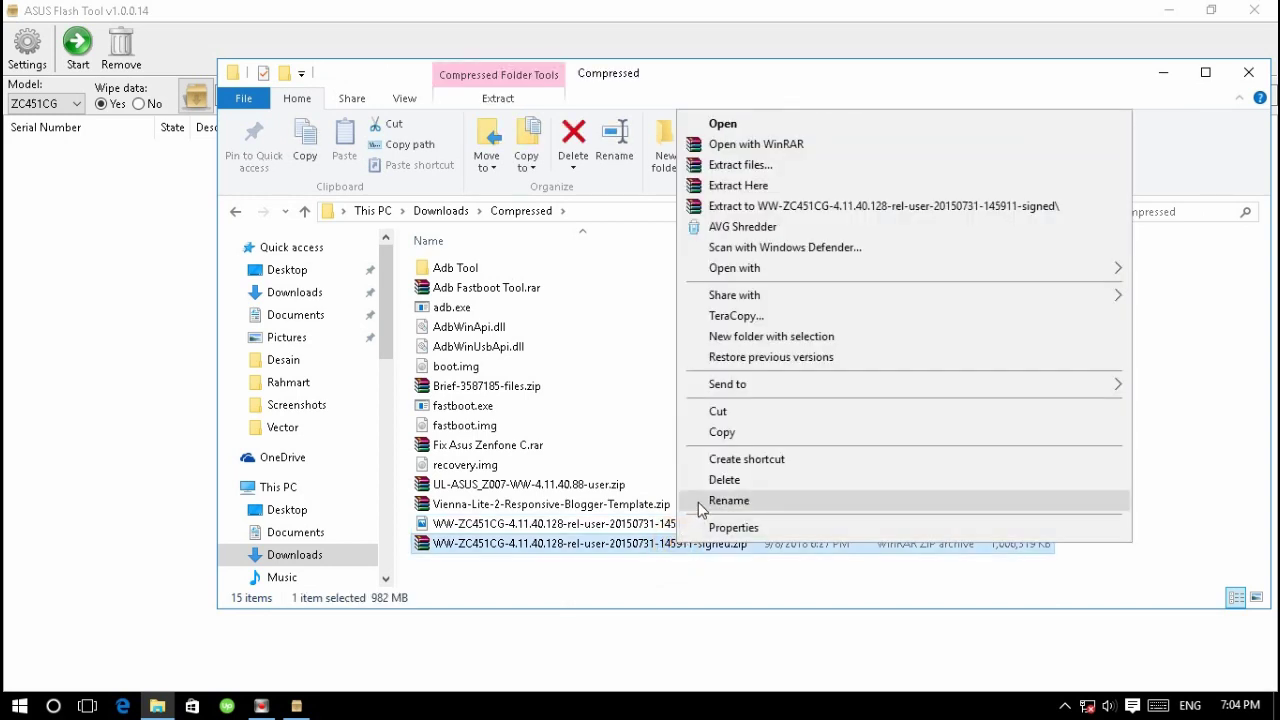
{"action": "left_click", "coordinate": [700, 503]}
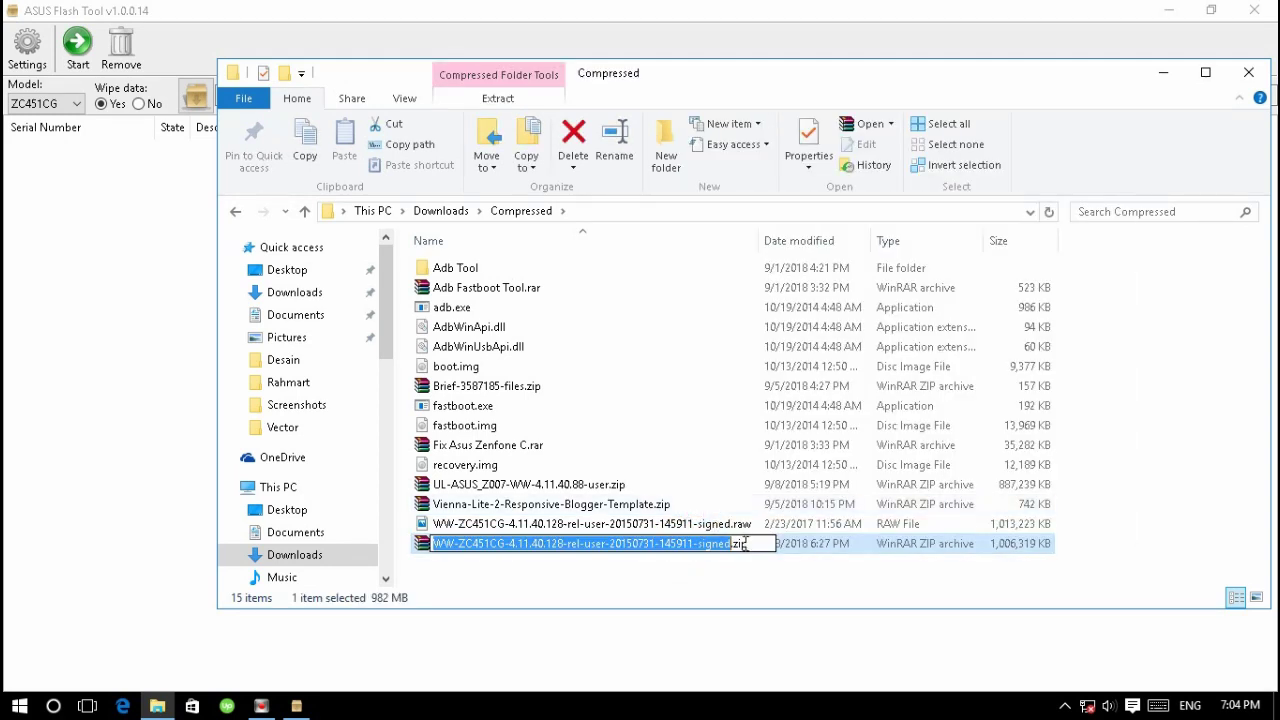
{"action": "left_click", "coordinate": [746, 543]}
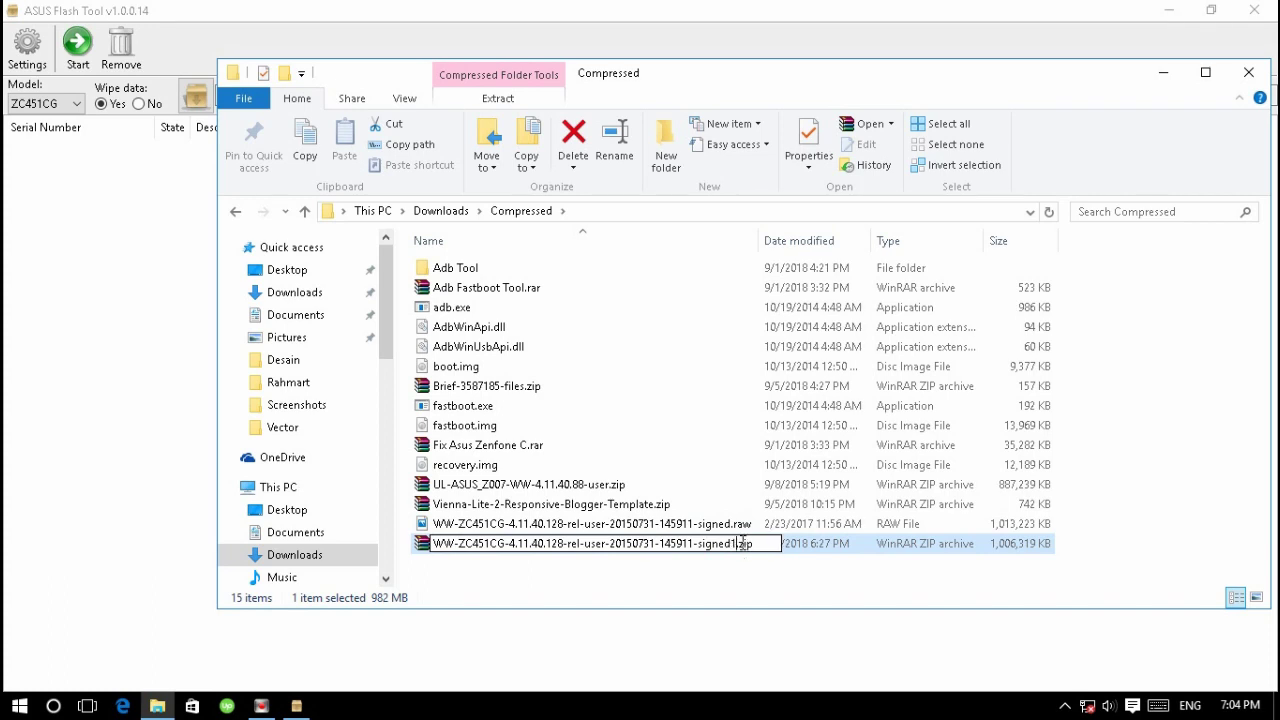
{"action": "key", "text": "Return"}
{"action": "right_click", "coordinate": [740, 524]}
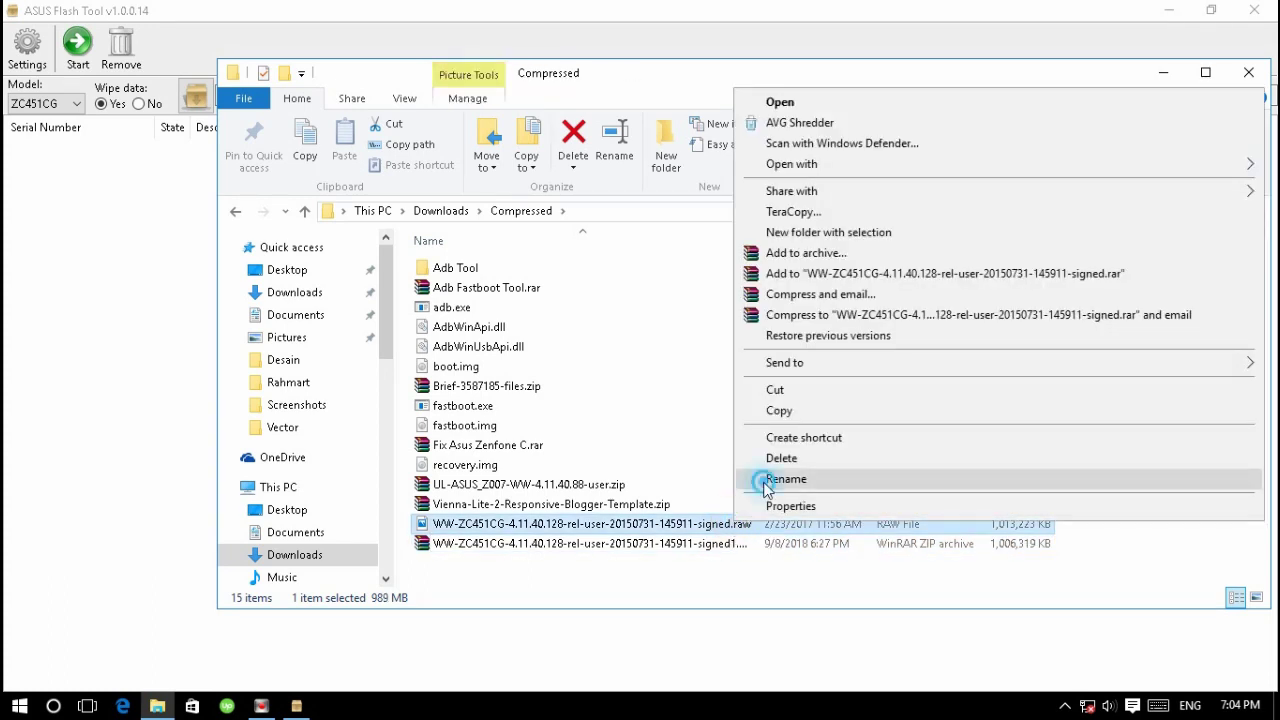
{"action": "left_click", "coordinate": [785, 479]}
{"action": "left_click_drag", "start_coordinate": [751, 524], "coordinate": [743, 524]}
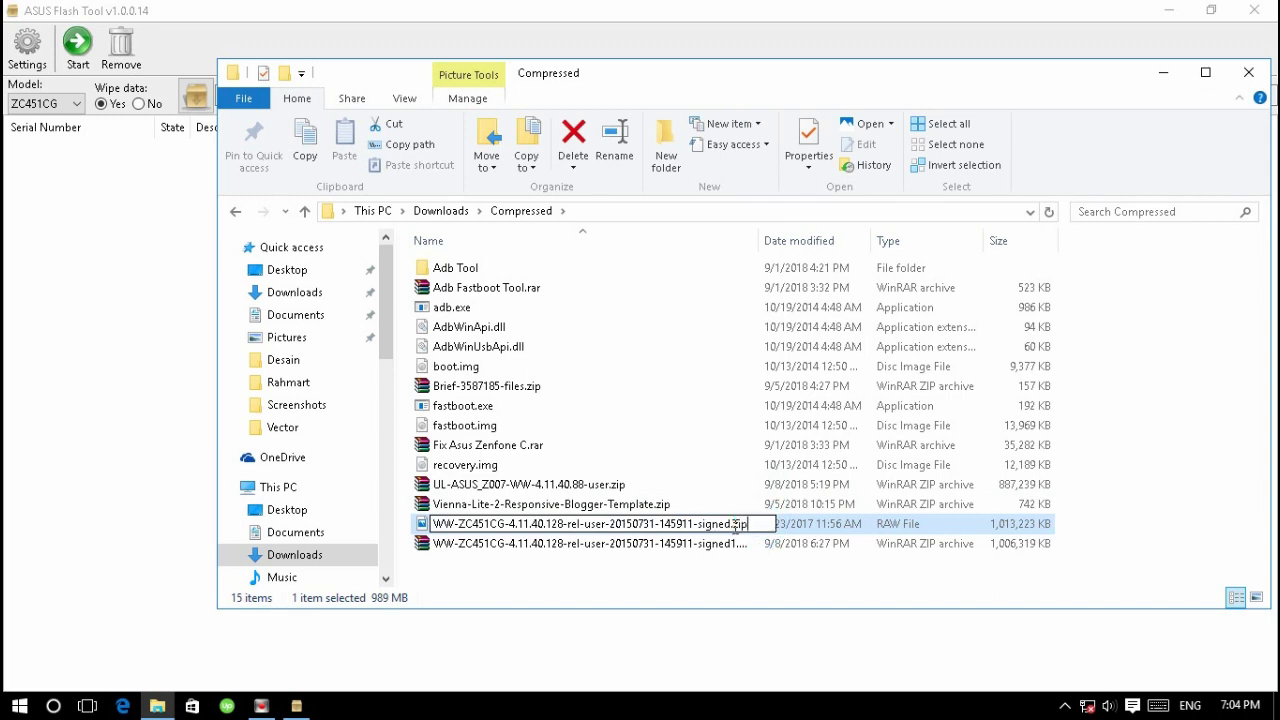
{"action": "type", "text": "zip"}
{"action": "left_click", "coordinate": [840, 533]}
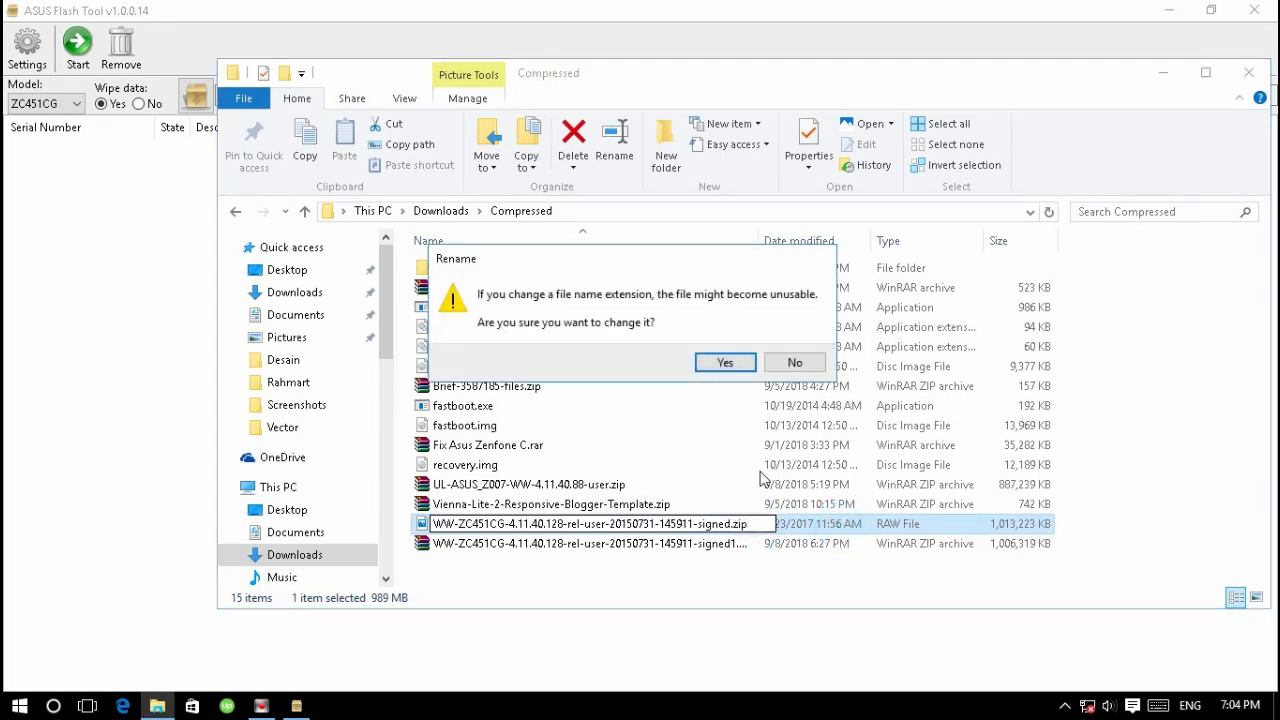
{"action": "left_click", "coordinate": [725, 366]}
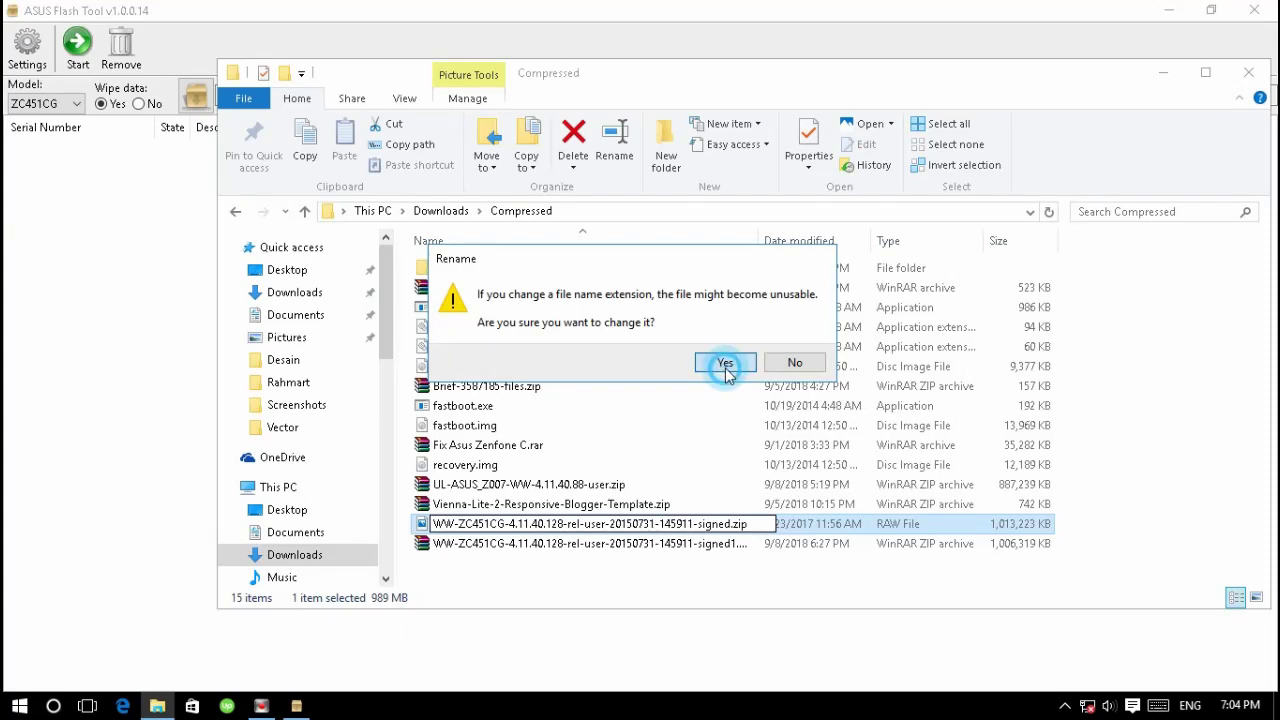
Inspect the renamed firmware zip's contents, including system.img, and close the archive and the Compressed folder window
{"action": "left_click", "coordinate": [717, 530]}
{"action": "double_click", "coordinate": [716, 527]}
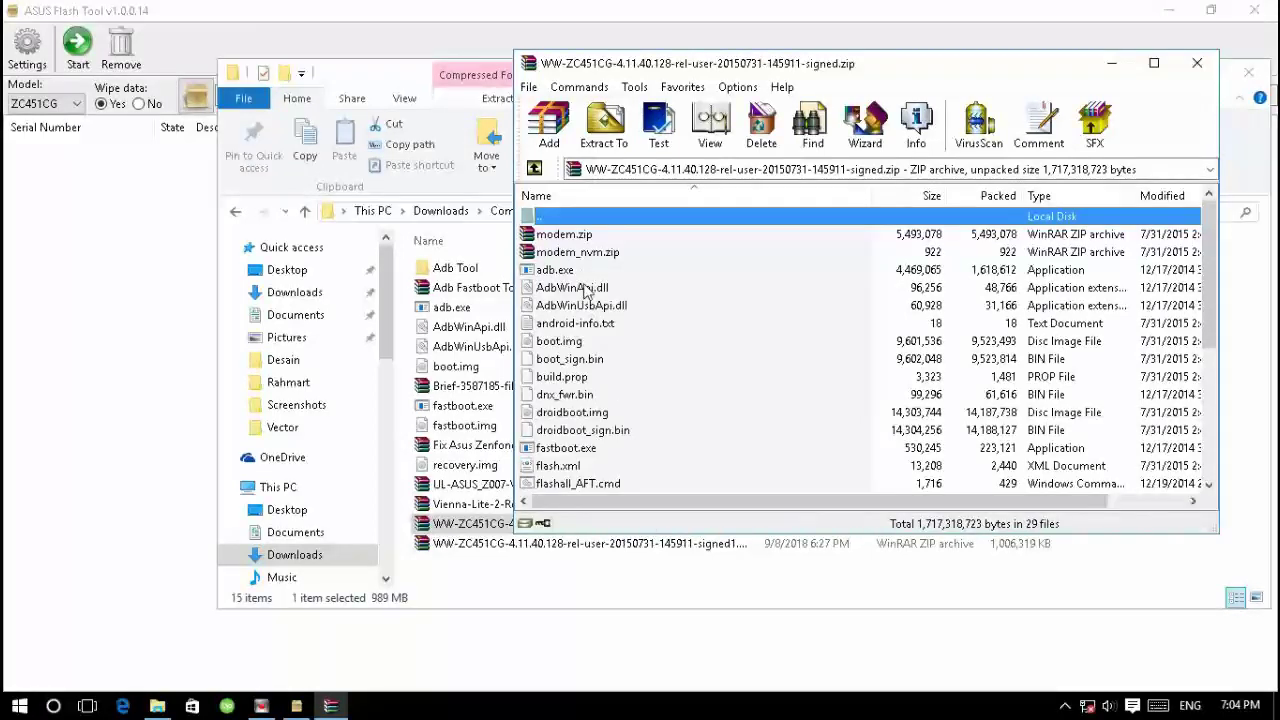
{"action": "scroll", "coordinate": [580, 395], "scroll_direction": "down", "scroll_amount": 5}
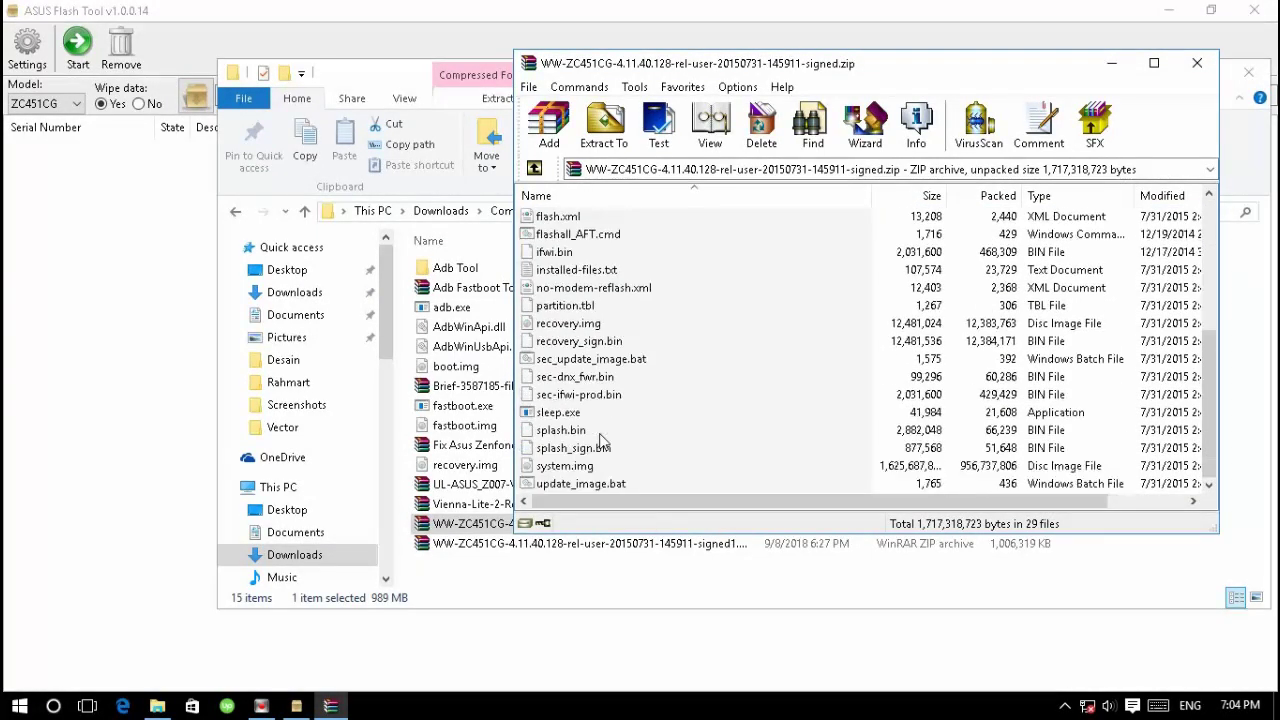
{"action": "left_click", "coordinate": [580, 468]}
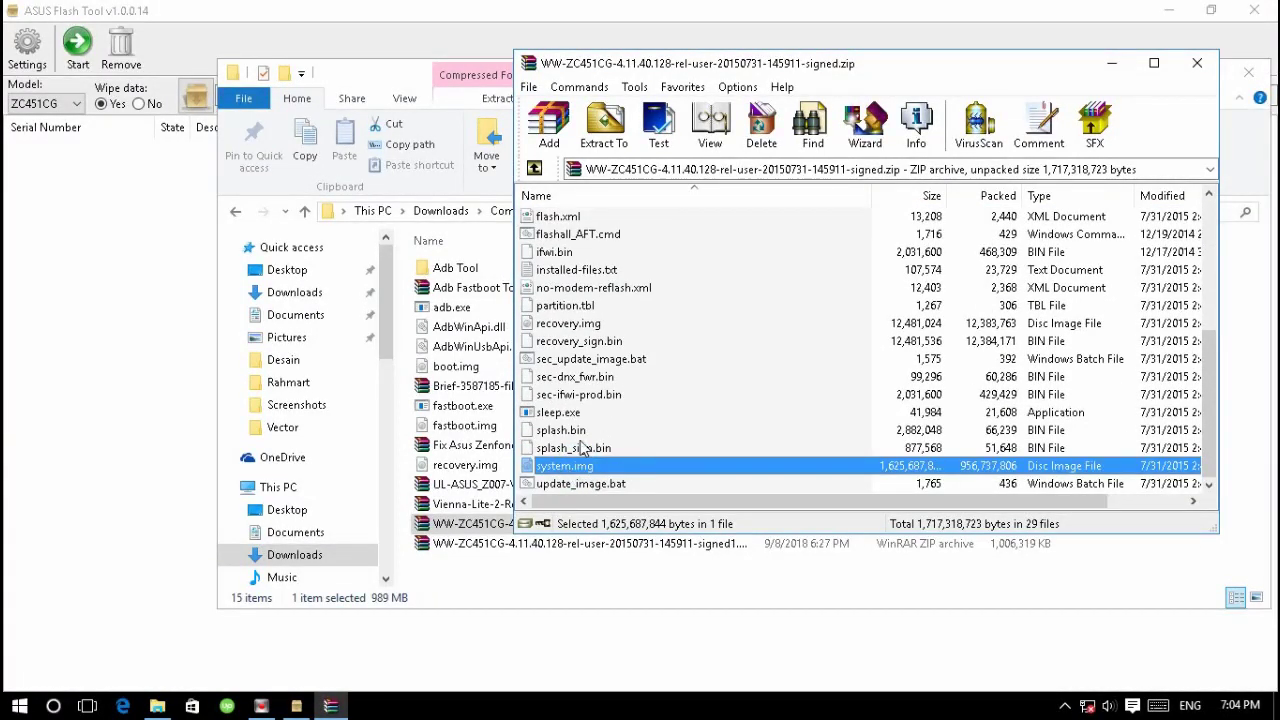
{"action": "left_click", "coordinate": [1197, 63]}
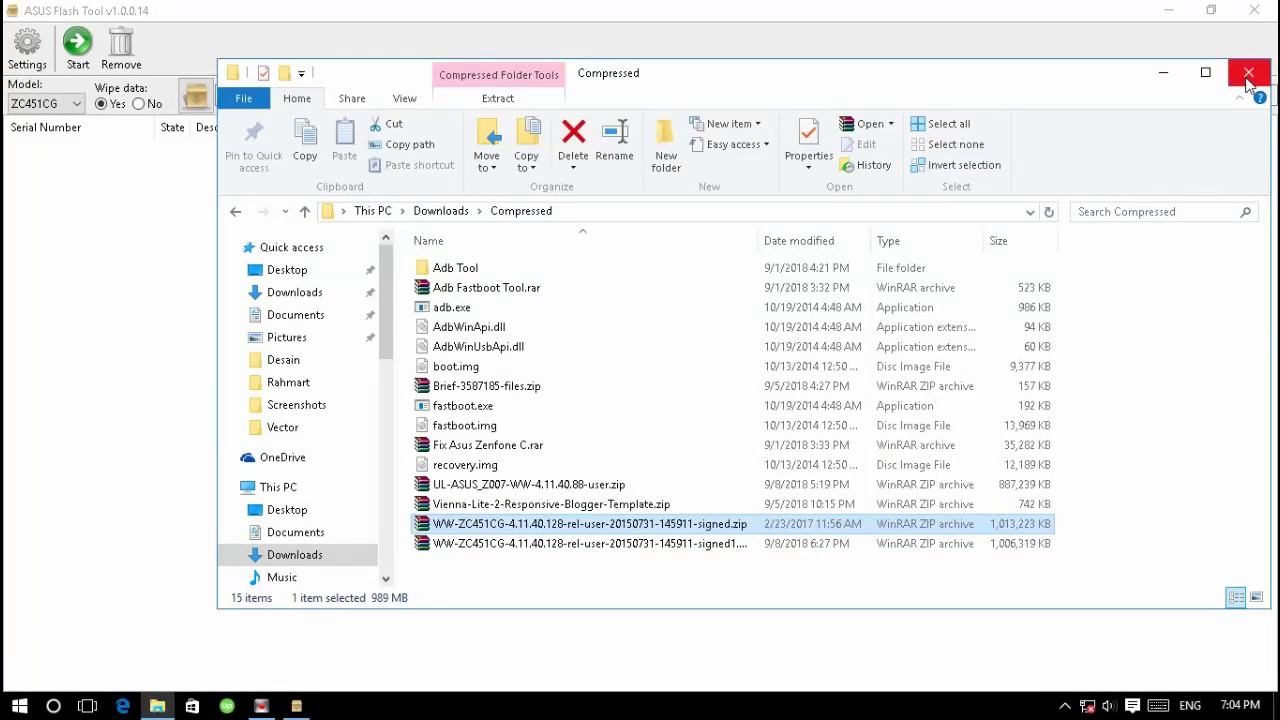
{"action": "left_click", "coordinate": [1247, 83]}
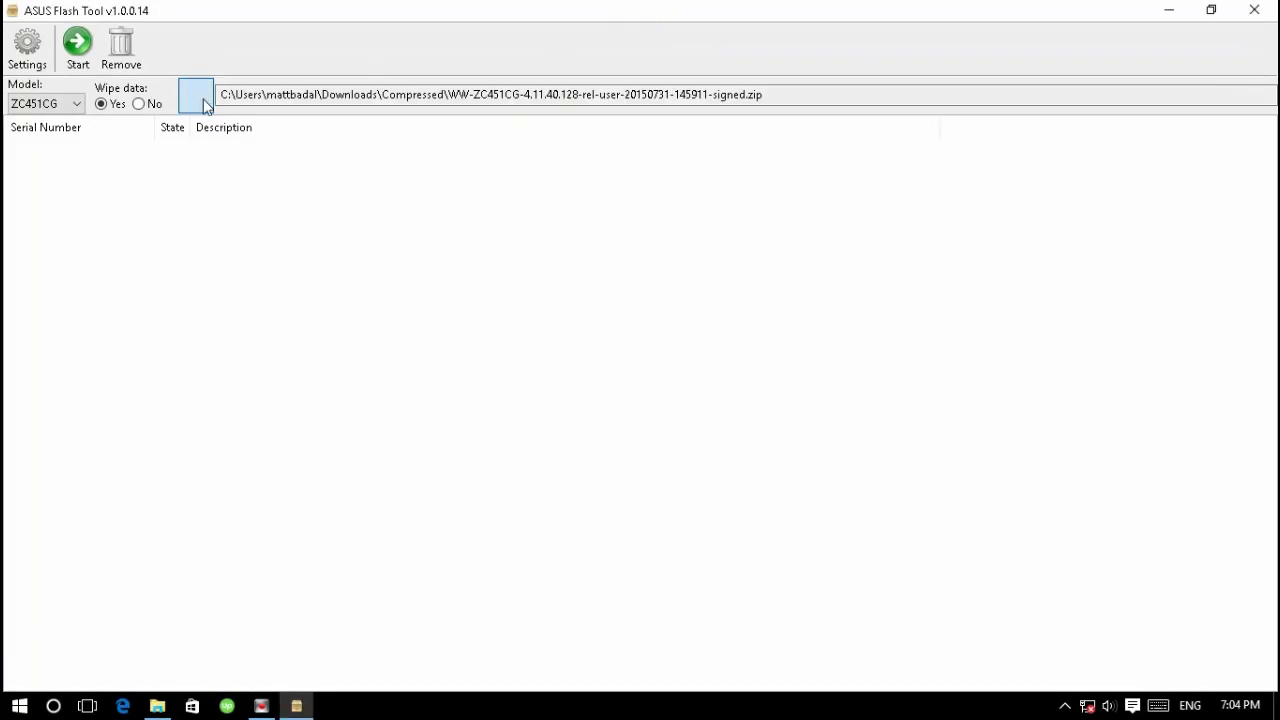
{"action": "left_click", "coordinate": [204, 103]}
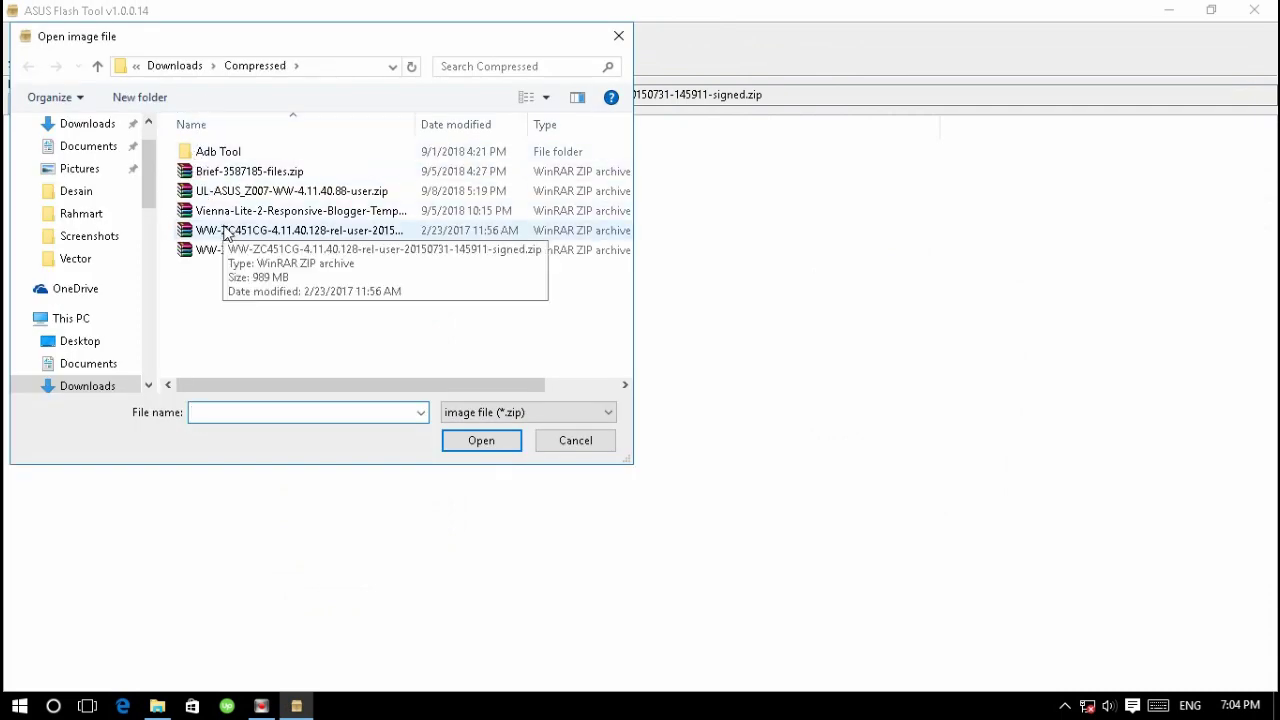
{"action": "double_click", "coordinate": [420, 125]}
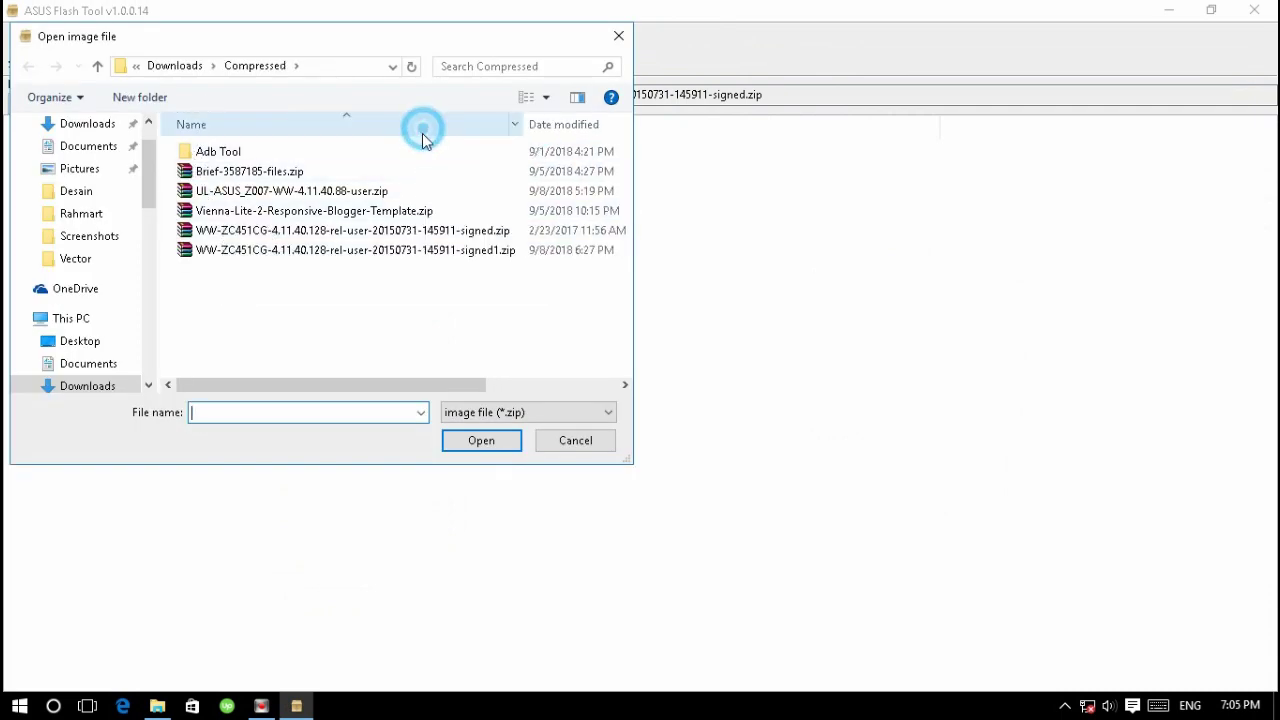
{"action": "left_click", "coordinate": [497, 231]}
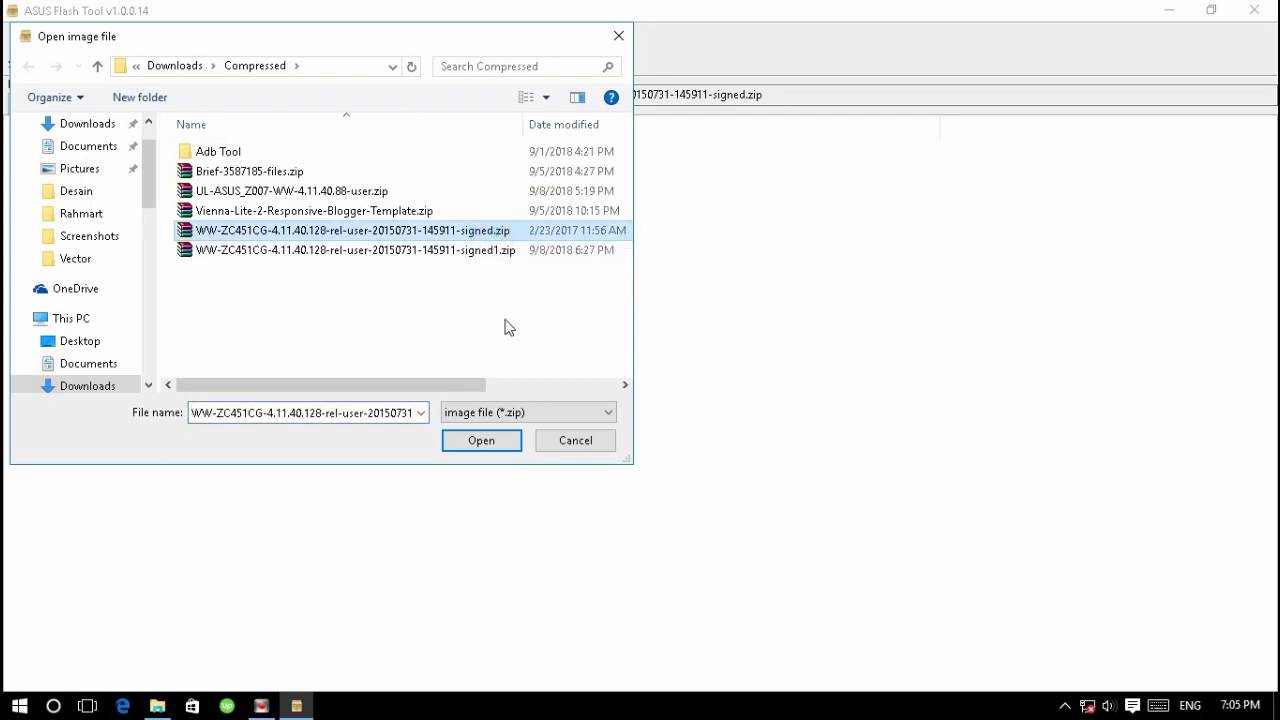
{"action": "left_click", "coordinate": [483, 441]}
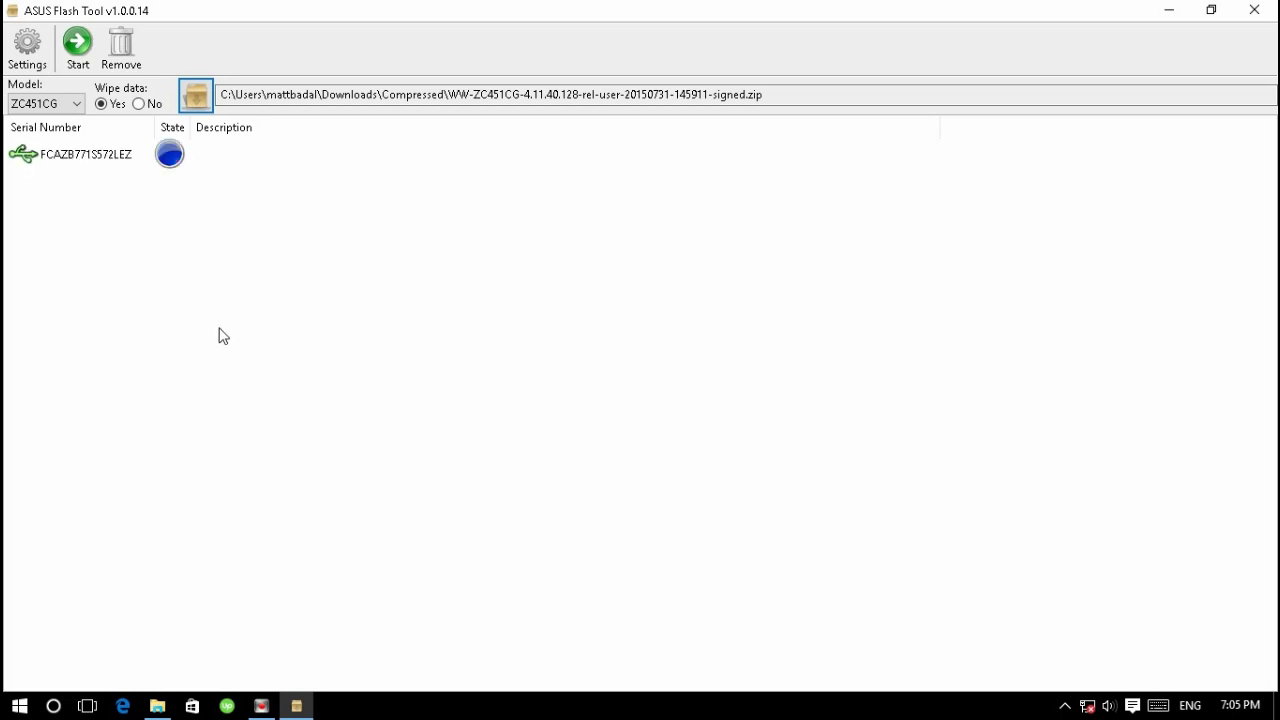
Flash the connected phone with the loaded image, agreeing to wipe its data, and dismiss the USB port error after flashing
{"action": "left_click", "coordinate": [171, 156]}
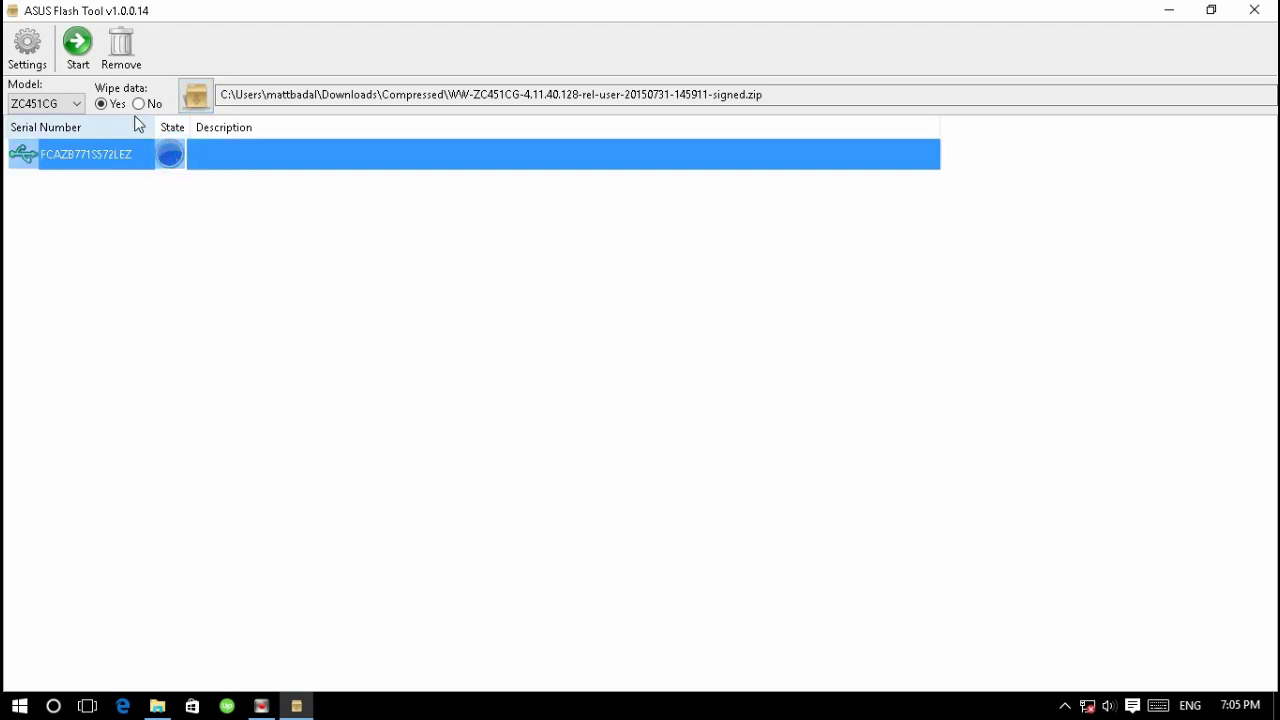
{"action": "left_click", "coordinate": [78, 50]}
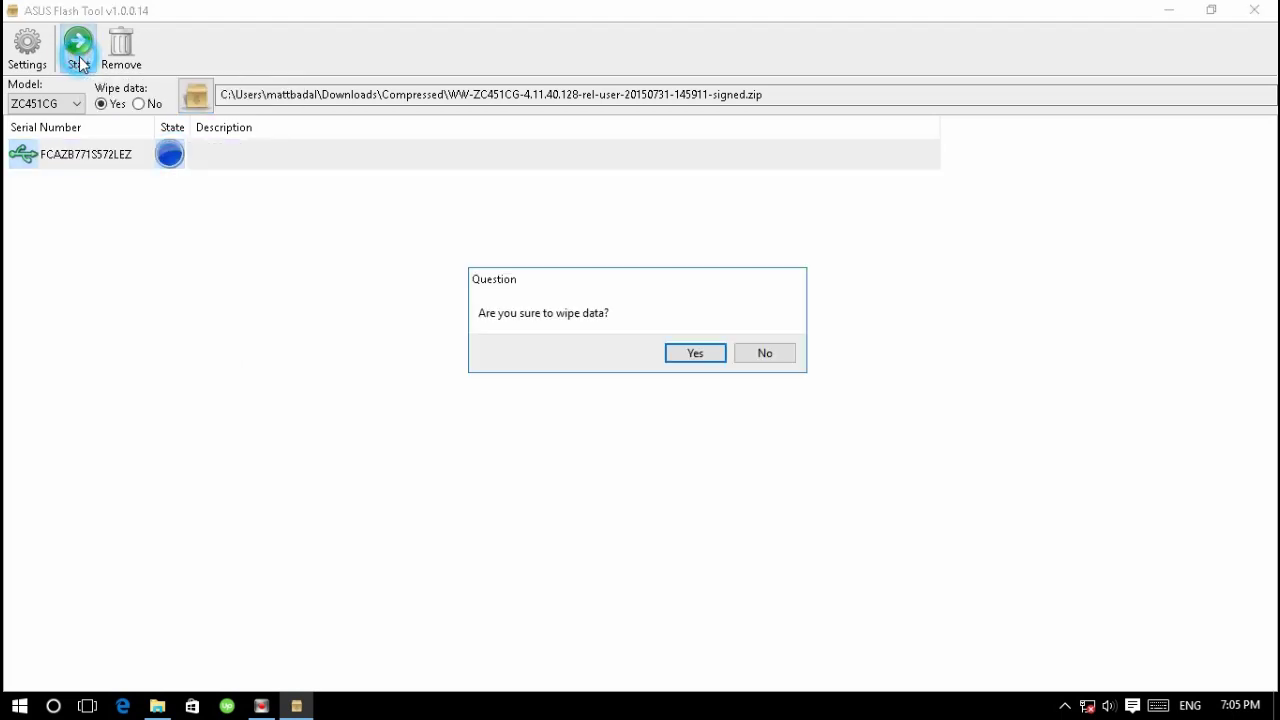
{"action": "left_click", "coordinate": [714, 358]}
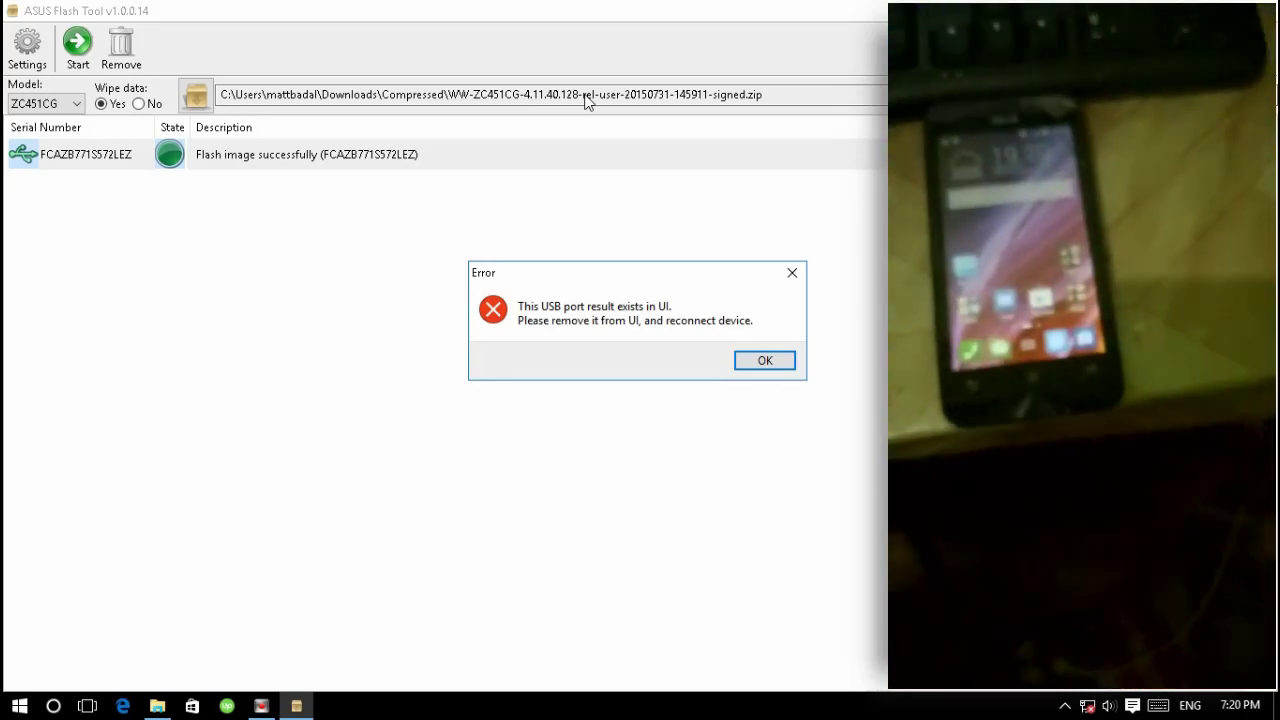
{"action": "left_click", "coordinate": [776, 365]}
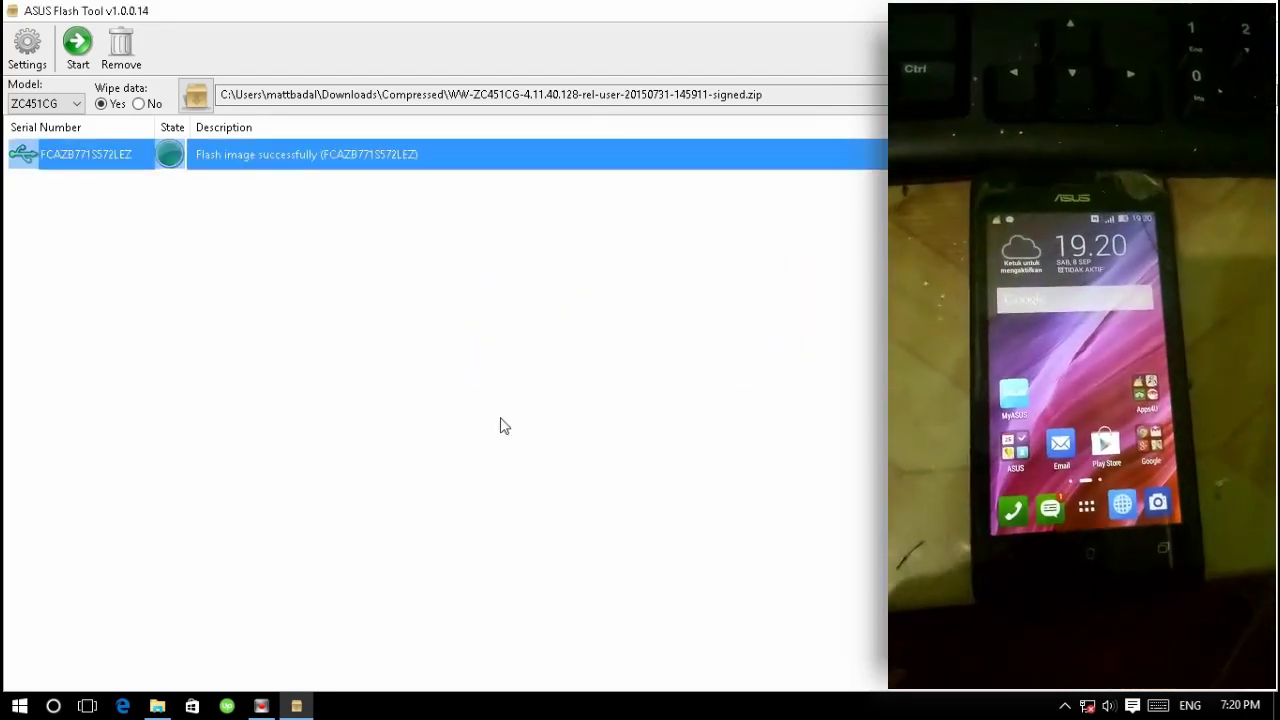